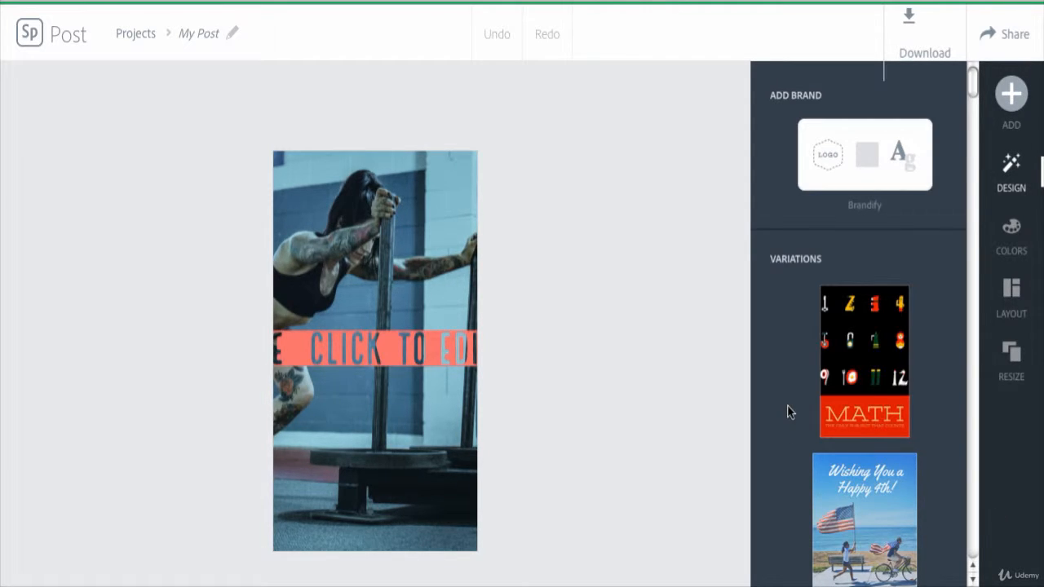
Move the placeholder text upward and resize its box so the text wraps onto two lines inside the image.
{"action": "left_click", "coordinate": [438, 353]}
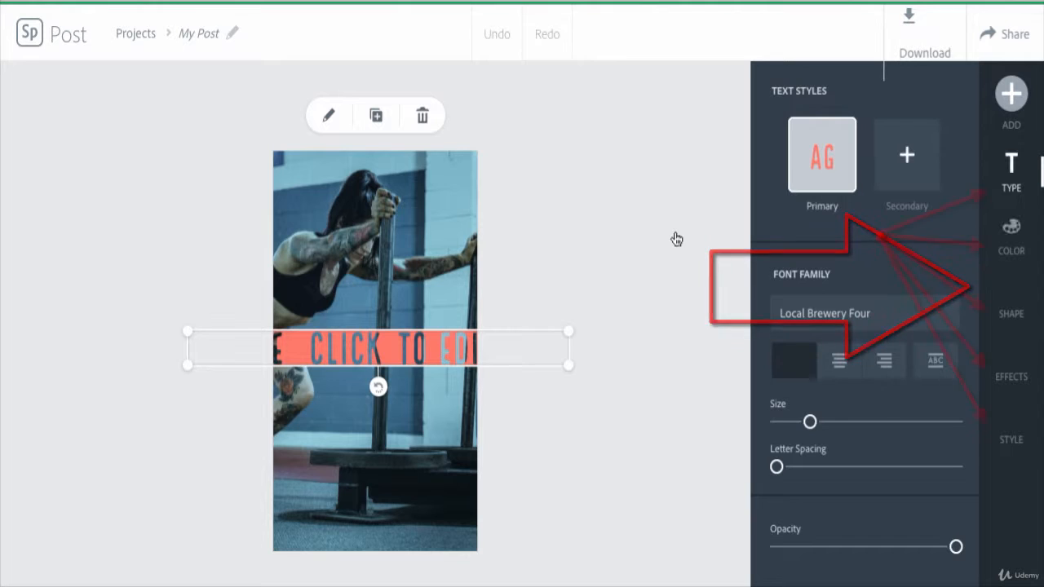
{"action": "left_click", "coordinate": [621, 212]}
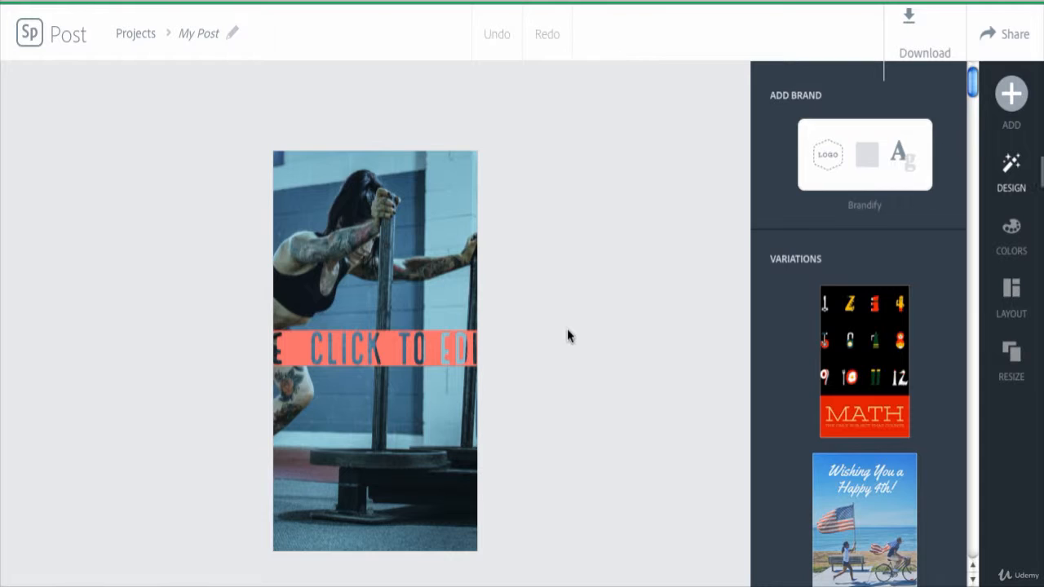
{"action": "left_click", "coordinate": [395, 359]}
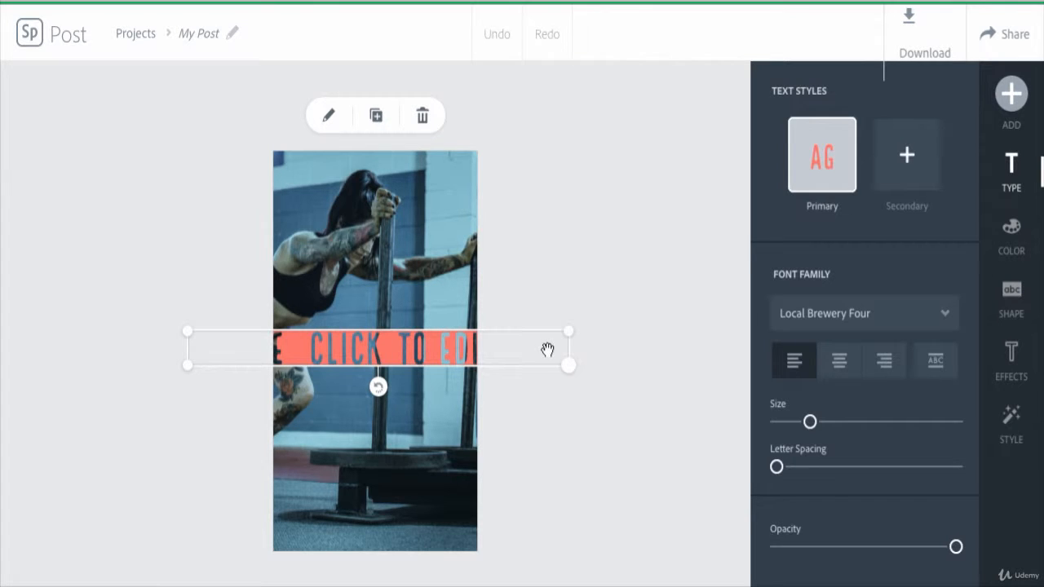
{"action": "left_click_drag", "start_coordinate": [543, 347], "coordinate": [506, 294]}
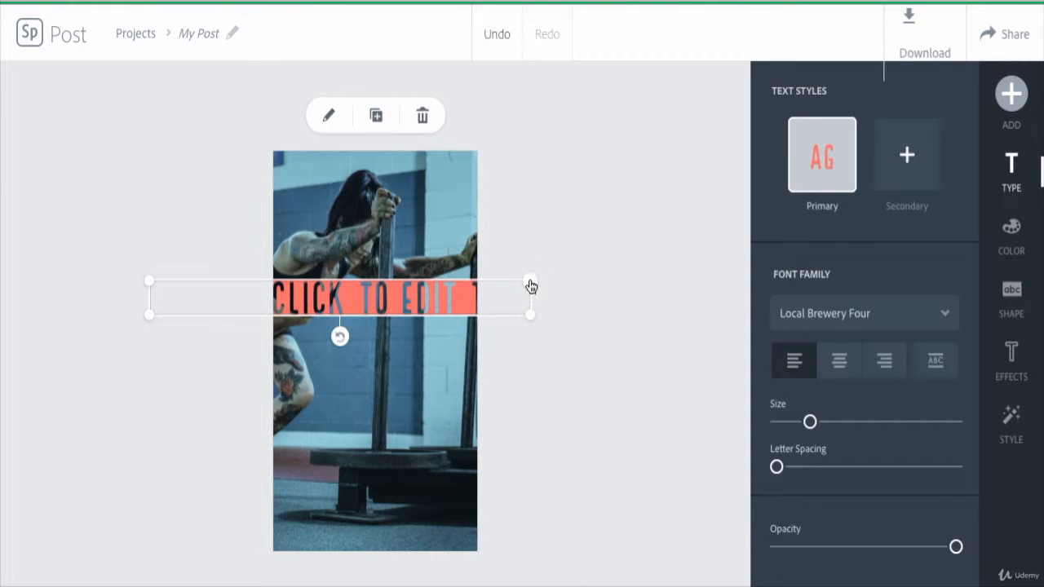
{"action": "left_click_drag", "start_coordinate": [529, 285], "coordinate": [462, 281]}
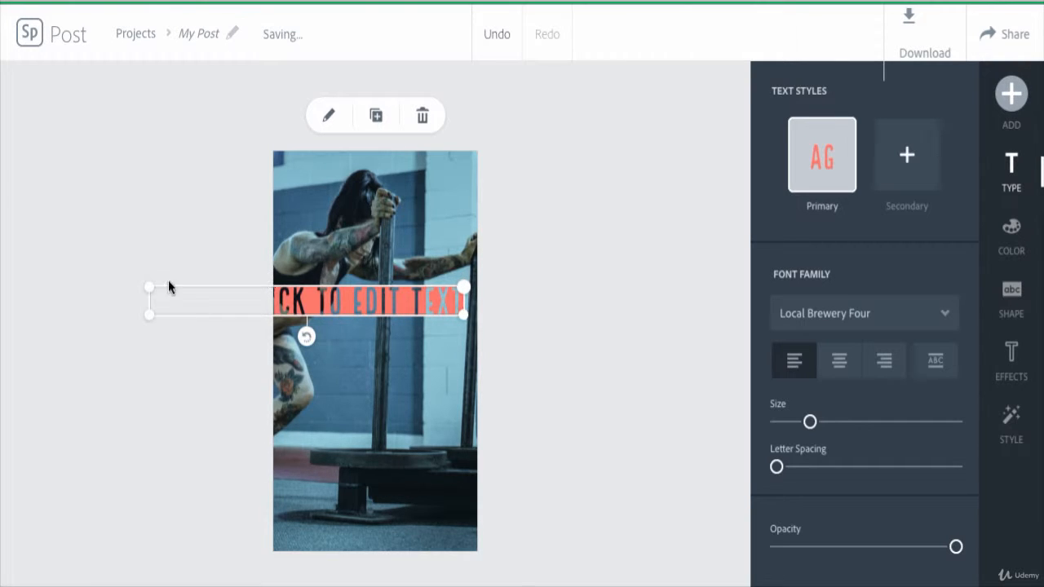
{"action": "left_click_drag", "start_coordinate": [154, 294], "coordinate": [305, 240]}
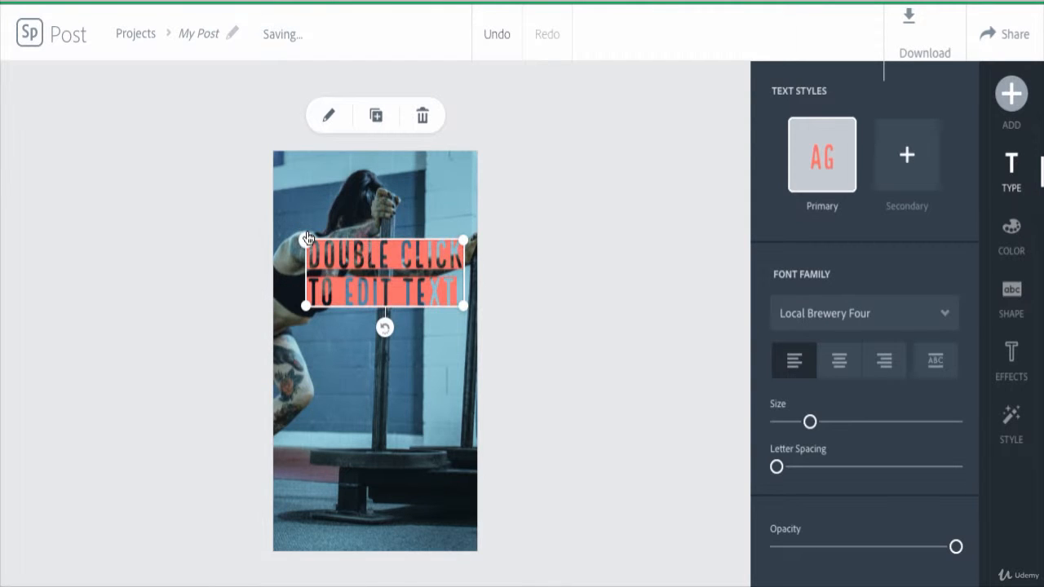
{"action": "left_click", "coordinate": [384, 329]}
{"action": "mouse_move", "coordinate": [384, 328]}
{"action": "left_mouse_down"}
{"action": "mouse_move", "coordinate": [375, 328]}
{"action": "mouse_move", "coordinate": [421, 305]}
{"action": "mouse_move", "coordinate": [385, 335]}
{"action": "mouse_move", "coordinate": [399, 333]}
{"action": "left_mouse_up"}
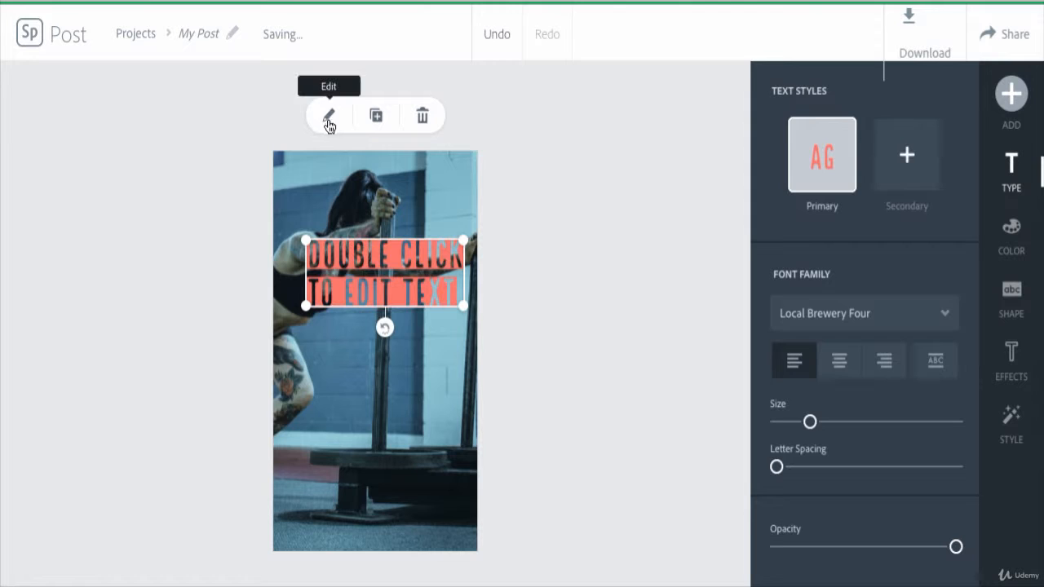
Replace the placeholder text with "Just Believe In Yourself".
{"action": "double_click", "coordinate": [416, 288]}
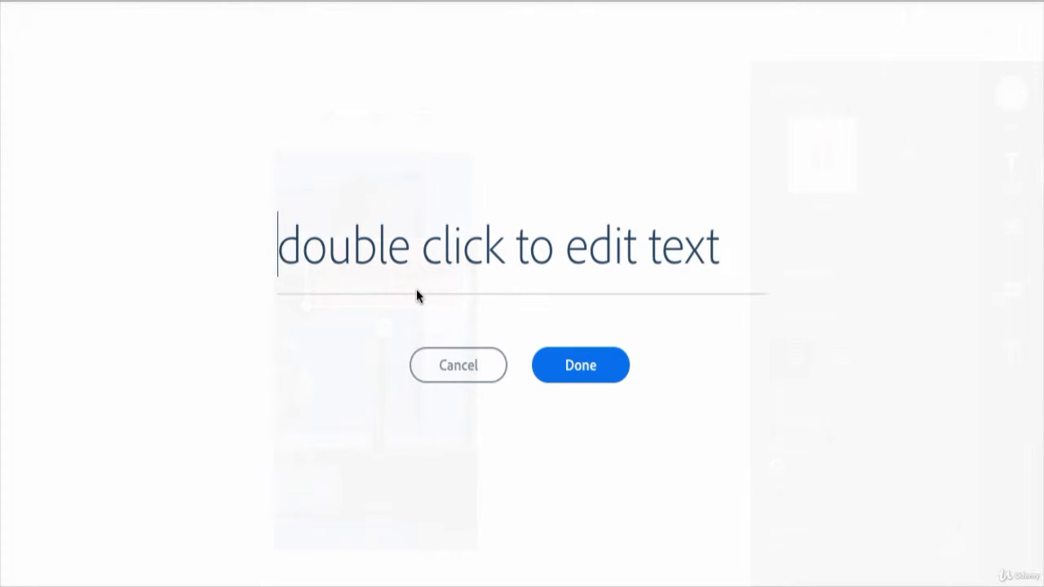
{"action": "left_click", "coordinate": [721, 256]}
{"action": "key", "text": "ctrl+a"}
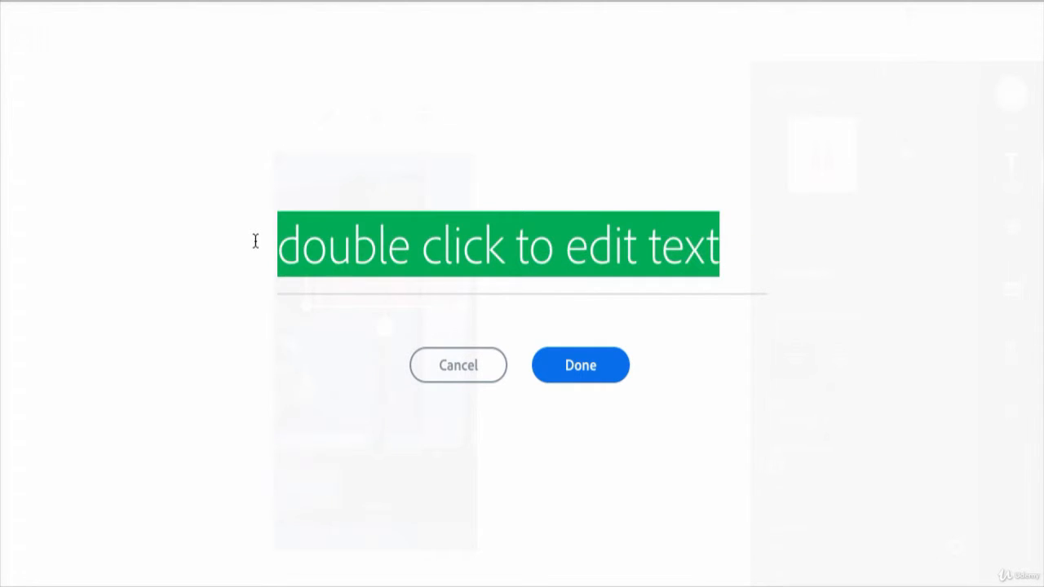
{"action": "type", "text": "Just Believe In Yourself"}
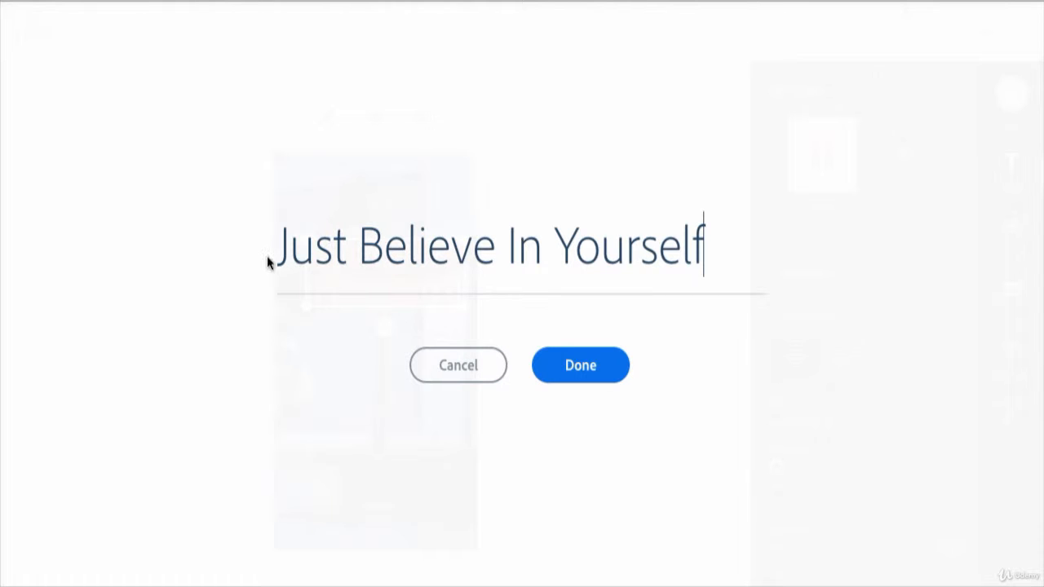
{"action": "left_click", "coordinate": [591, 364]}
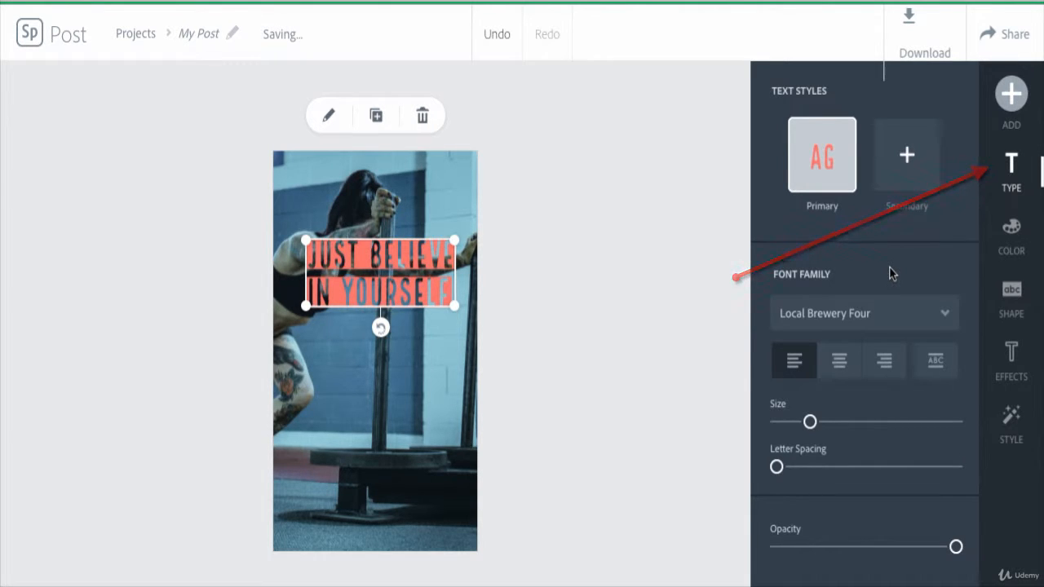
Look through the available font families for the text without choosing another one.
{"action": "left_click", "coordinate": [942, 313]}
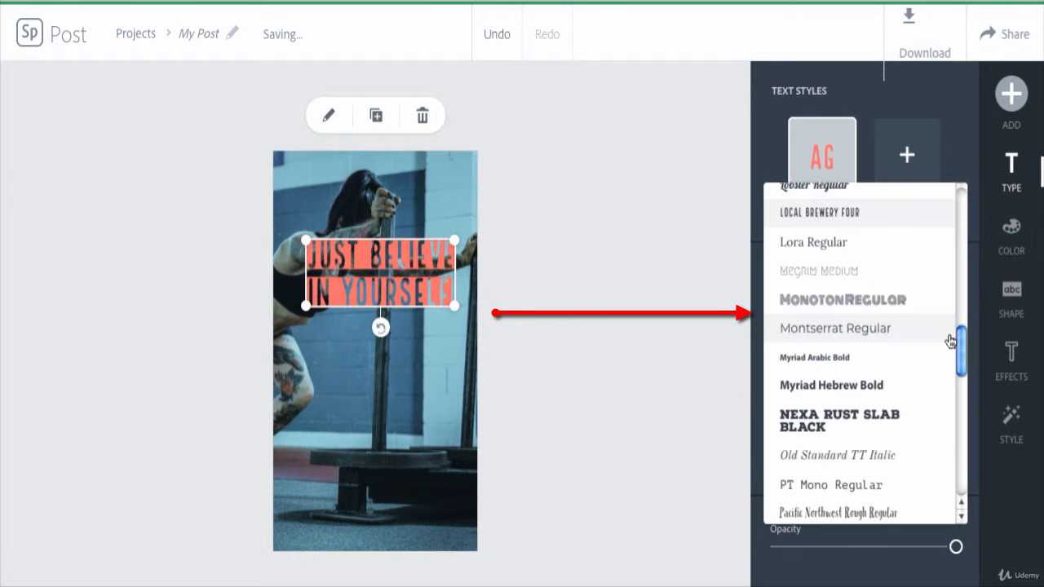
{"action": "scroll", "coordinate": [949, 340], "scroll_direction": "down", "scroll_amount": 10}
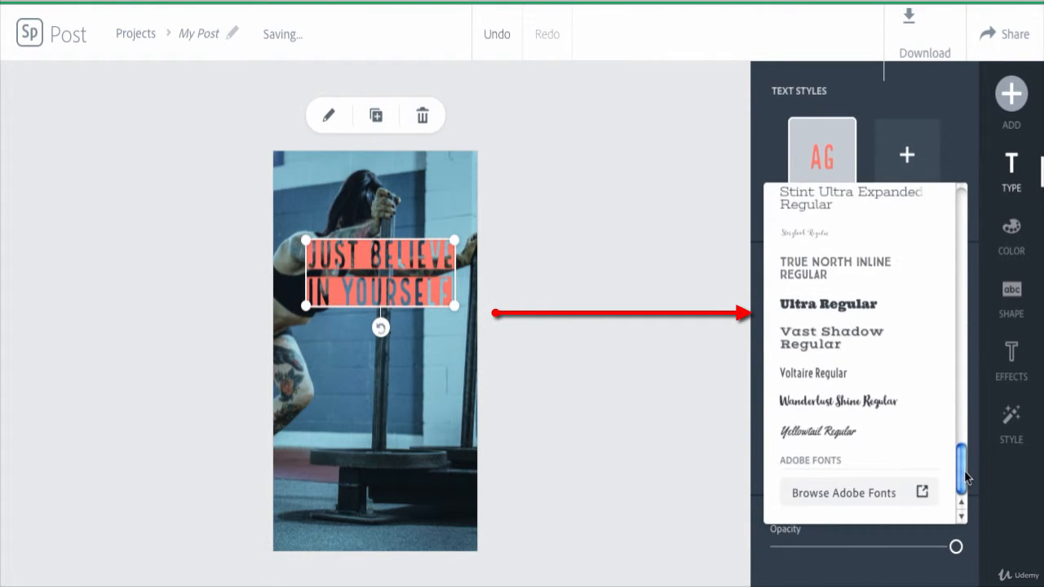
{"action": "scroll", "coordinate": [956, 316], "scroll_direction": "up", "scroll_amount": 20}
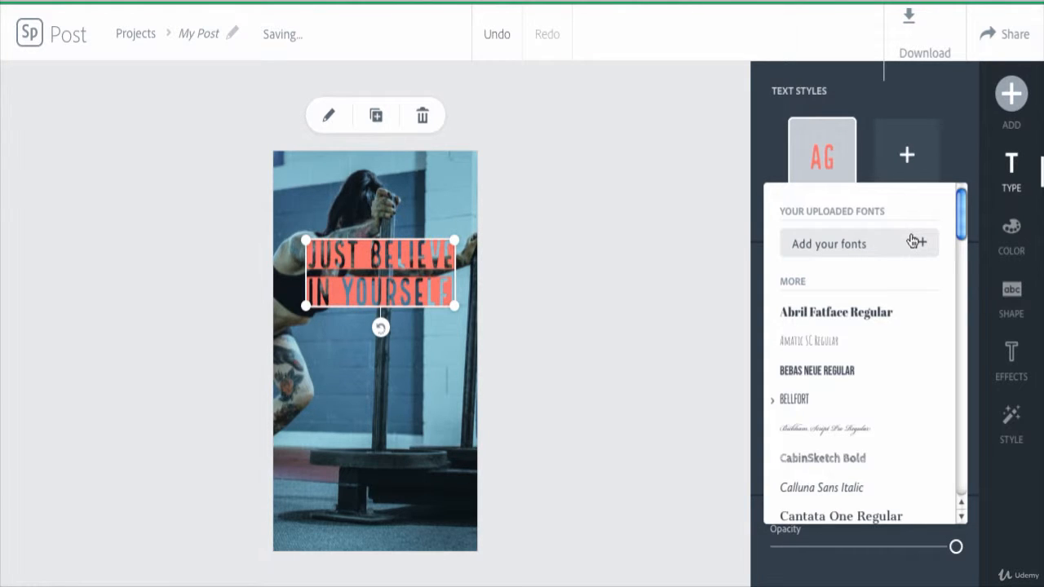
{"action": "left_click", "coordinate": [974, 298]}
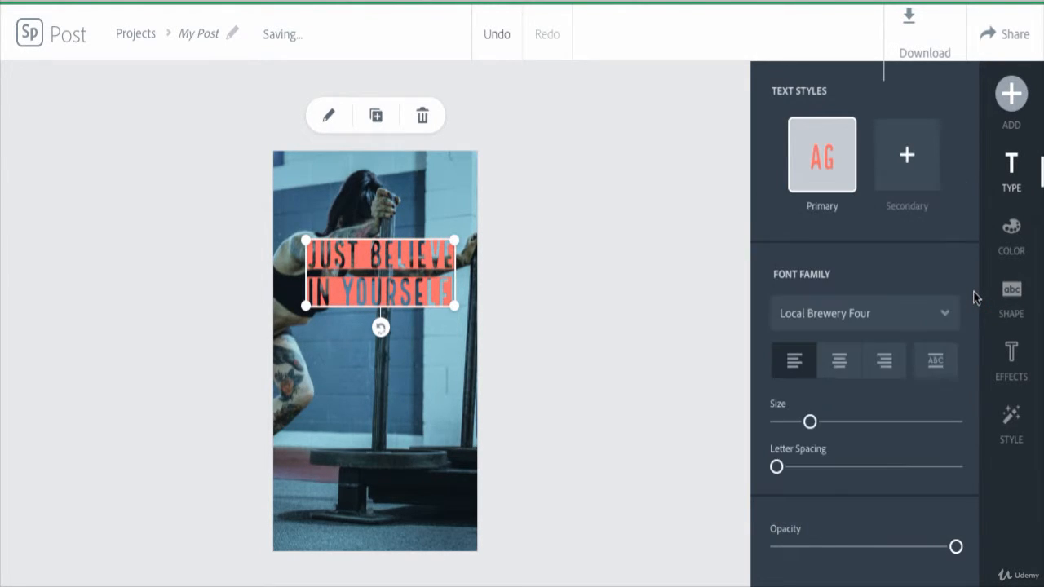
Try right alignment and the line-filling layout on the text, and return it to left alignment.
{"action": "left_click", "coordinate": [833, 372]}
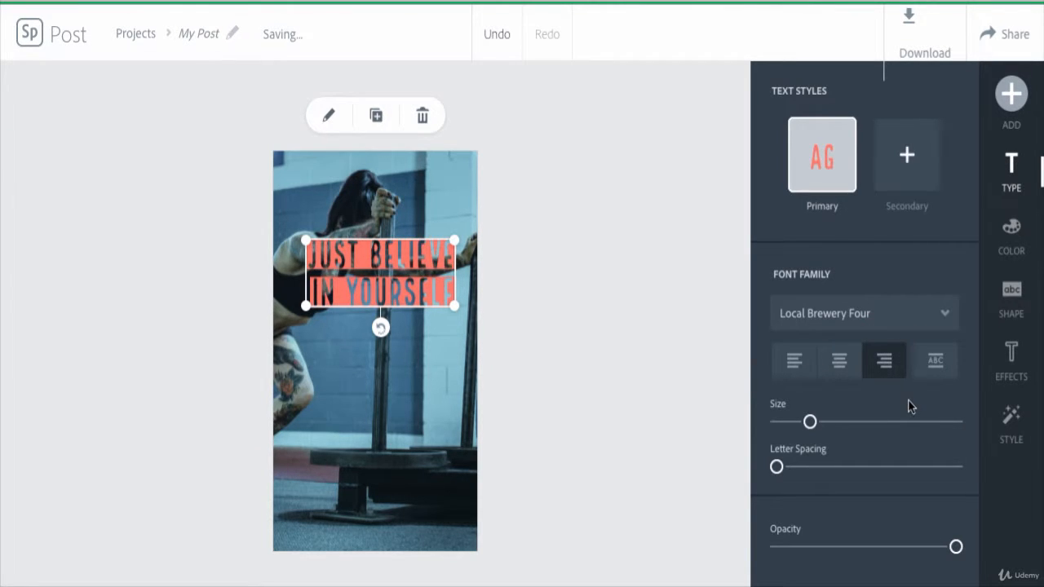
{"action": "left_click", "coordinate": [937, 362]}
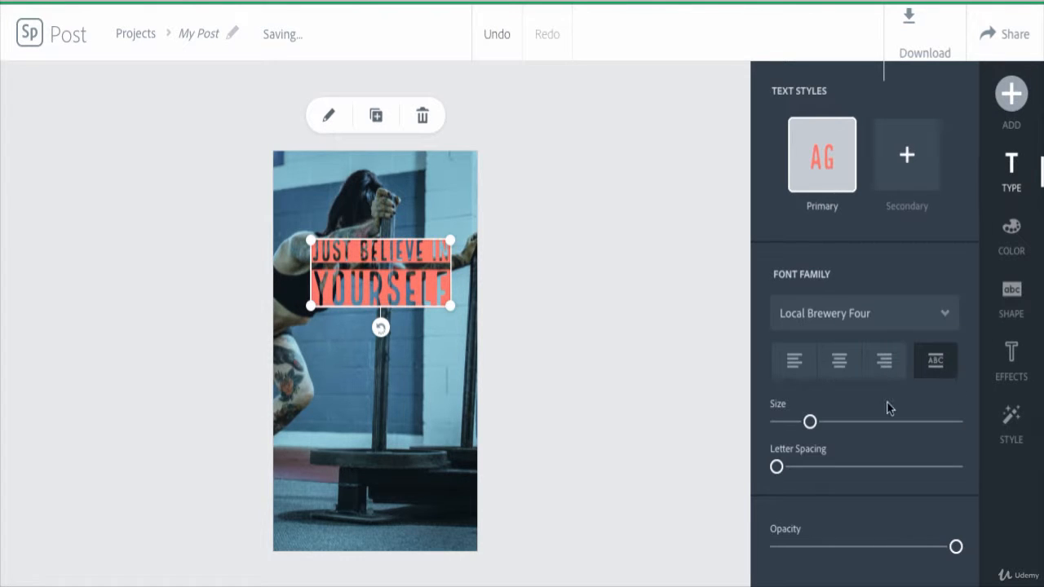
{"action": "left_click", "coordinate": [824, 365]}
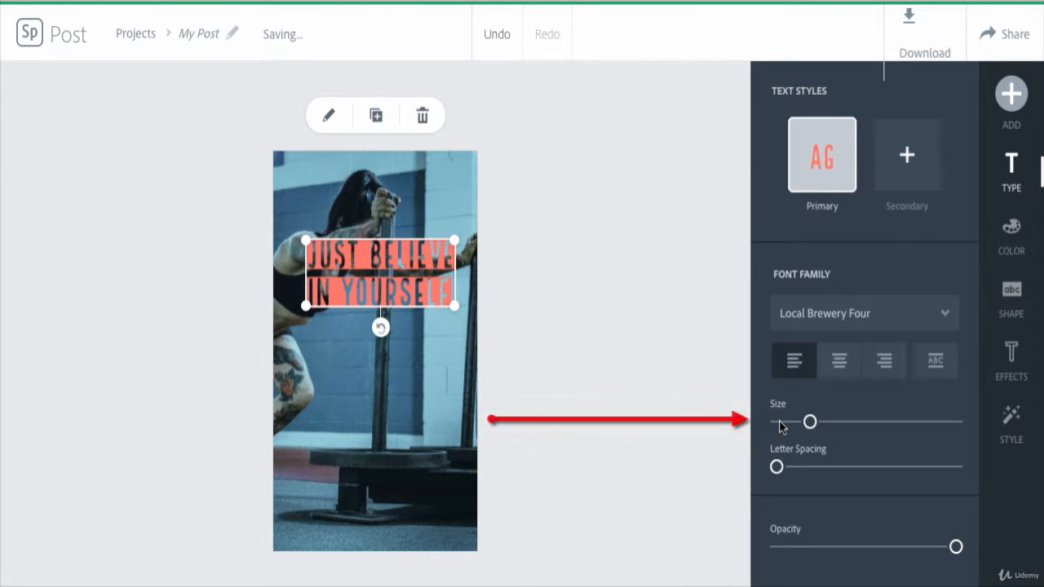
Slightly enlarge the text and widen its line spacing, keeping letter spacing at the minimum after a trial increase.
{"action": "mouse_move", "coordinate": [810, 421]}
{"action": "left_mouse_down"}
{"action": "mouse_move", "coordinate": [820, 422]}
{"action": "mouse_move", "coordinate": [793, 422]}
{"action": "mouse_move", "coordinate": [805, 422]}
{"action": "left_mouse_up"}
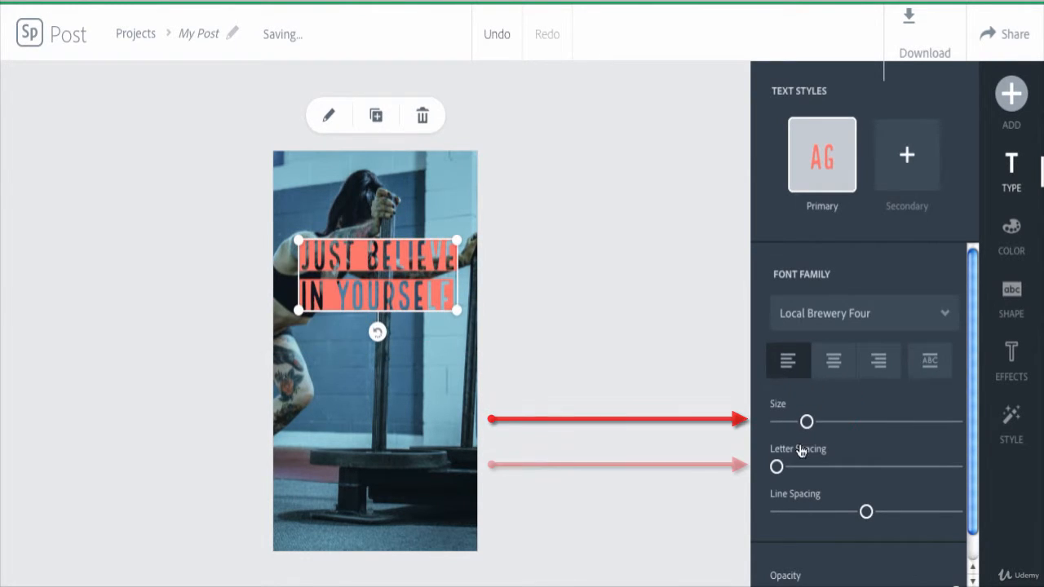
{"action": "left_click_drag", "start_coordinate": [780, 468], "coordinate": [750, 467]}
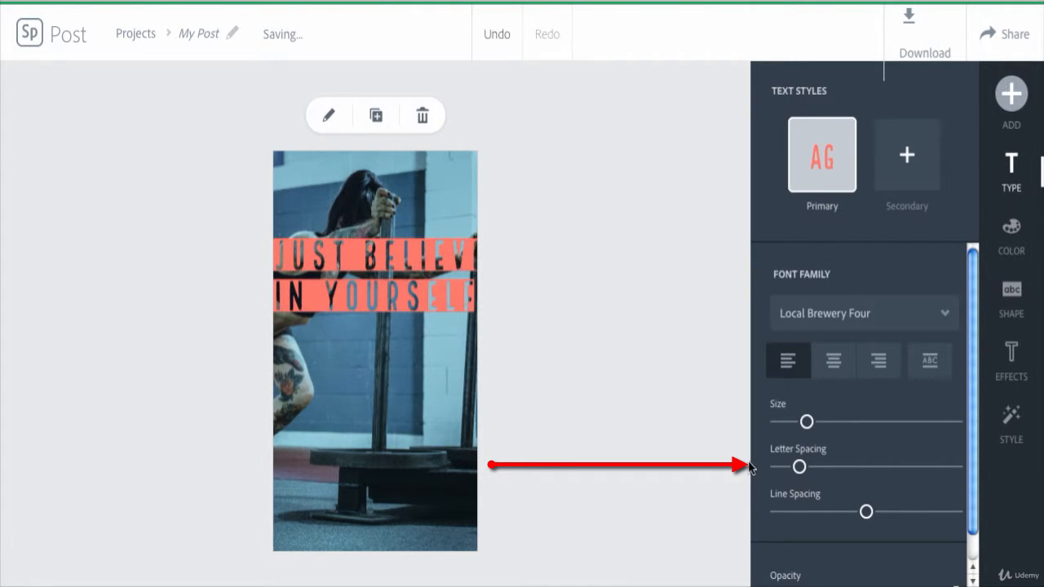
{"action": "left_click", "coordinate": [880, 512]}
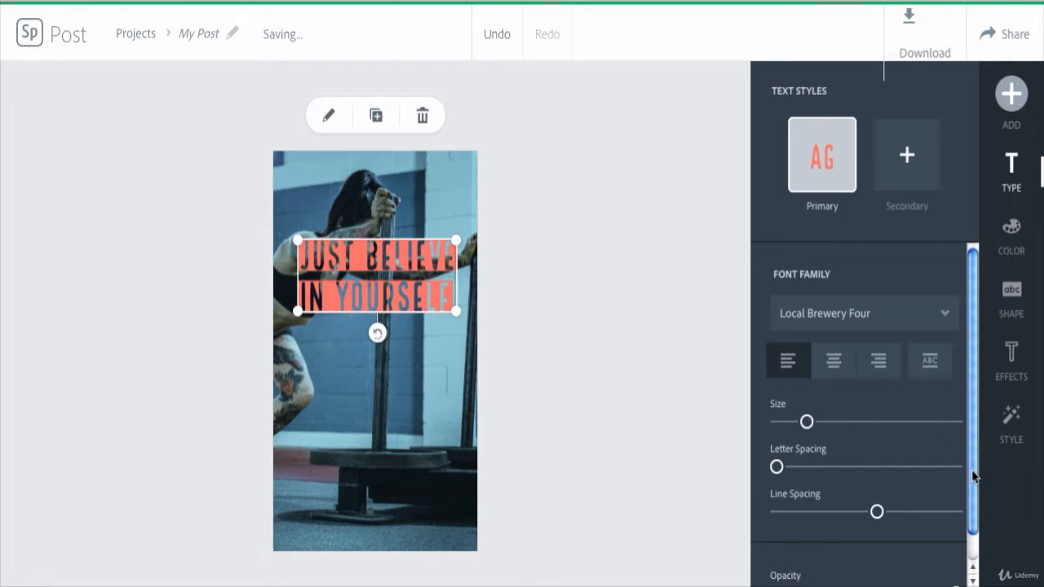
Try a very low opacity on the text and bring it back up to almost full.
{"action": "left_click_drag", "start_coordinate": [972, 472], "coordinate": [977, 527]}
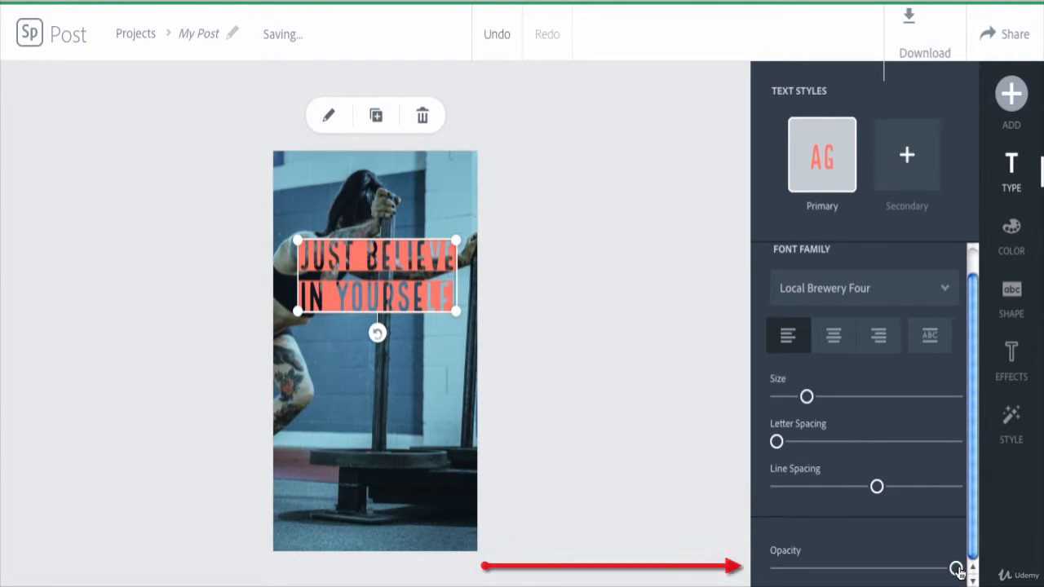
{"action": "left_click_drag", "start_coordinate": [780, 568], "coordinate": [781, 569]}
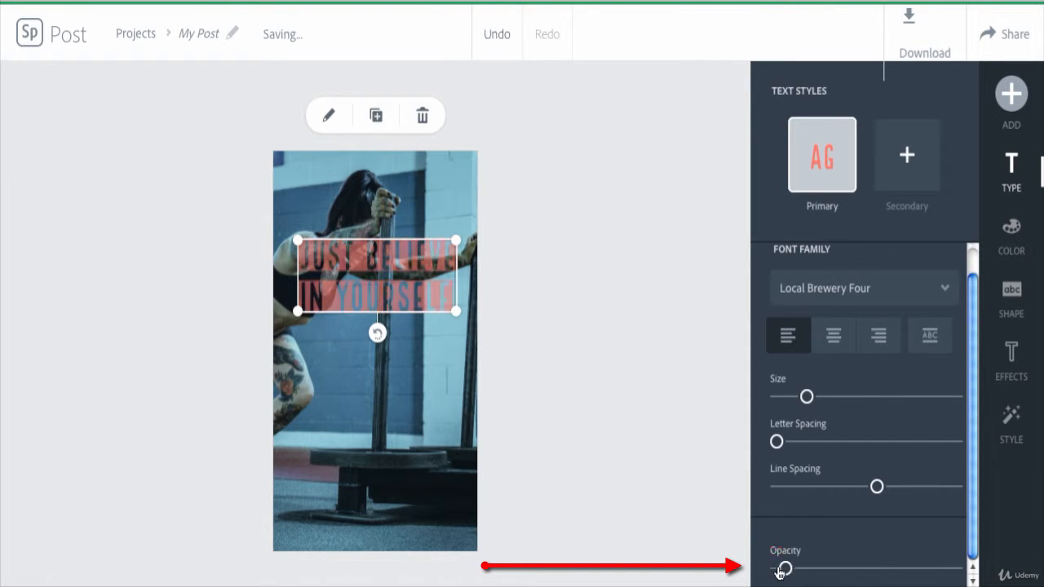
{"action": "left_click", "coordinate": [886, 568]}
{"action": "left_click", "coordinate": [948, 568]}
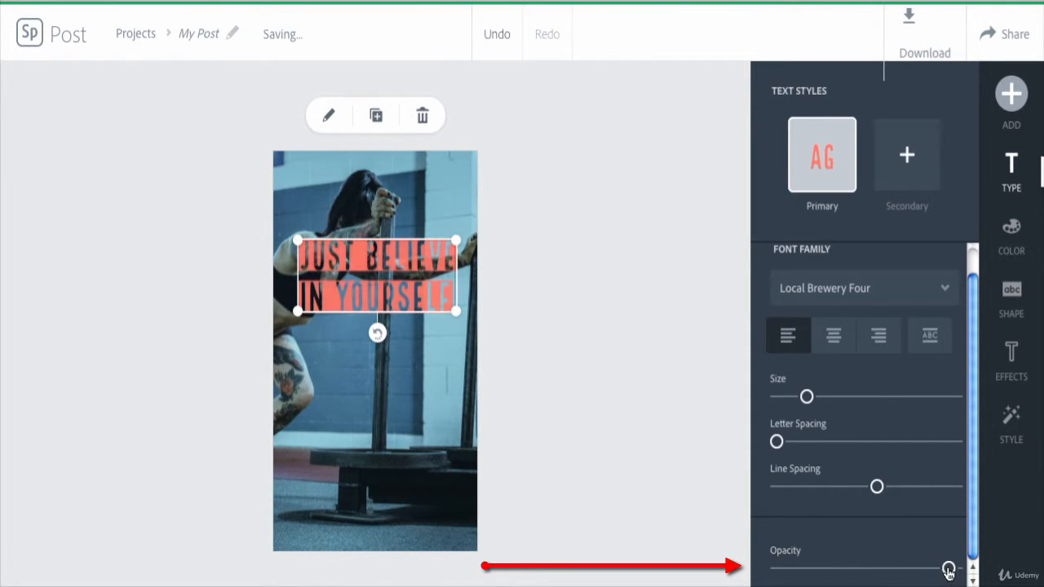
{"action": "left_click_drag", "start_coordinate": [973, 338], "coordinate": [973, 281]}
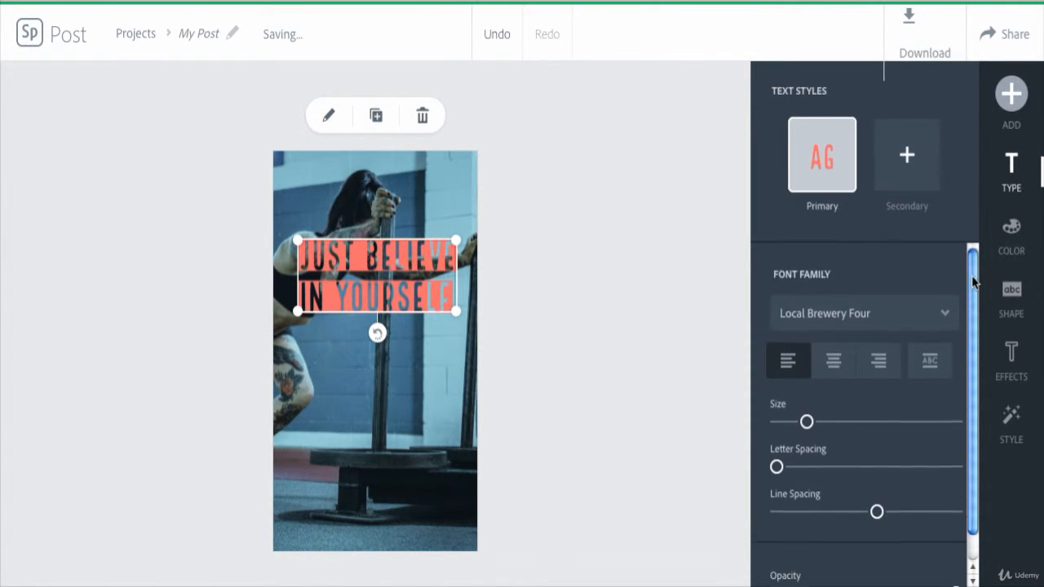
Recolor the text with the suggested dark teal and look through the full color palette.
{"action": "left_click", "coordinate": [1003, 243]}
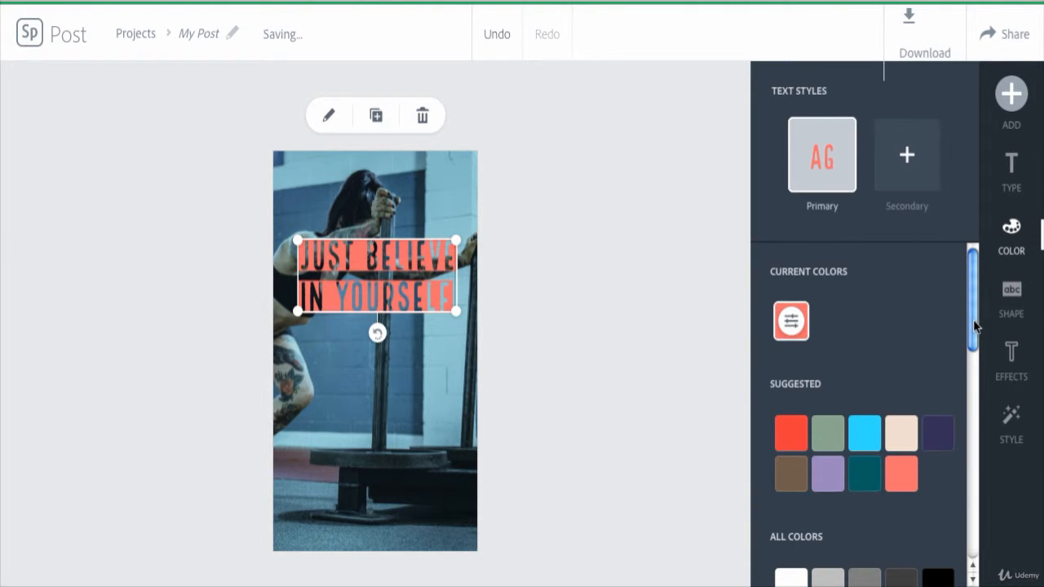
{"action": "scroll", "coordinate": [975, 326], "scroll_direction": "down", "scroll_amount": 2}
{"action": "left_click", "coordinate": [865, 370]}
{"action": "left_click", "coordinate": [865, 408]}
{"action": "left_click_drag", "start_coordinate": [974, 351], "coordinate": [974, 430]}
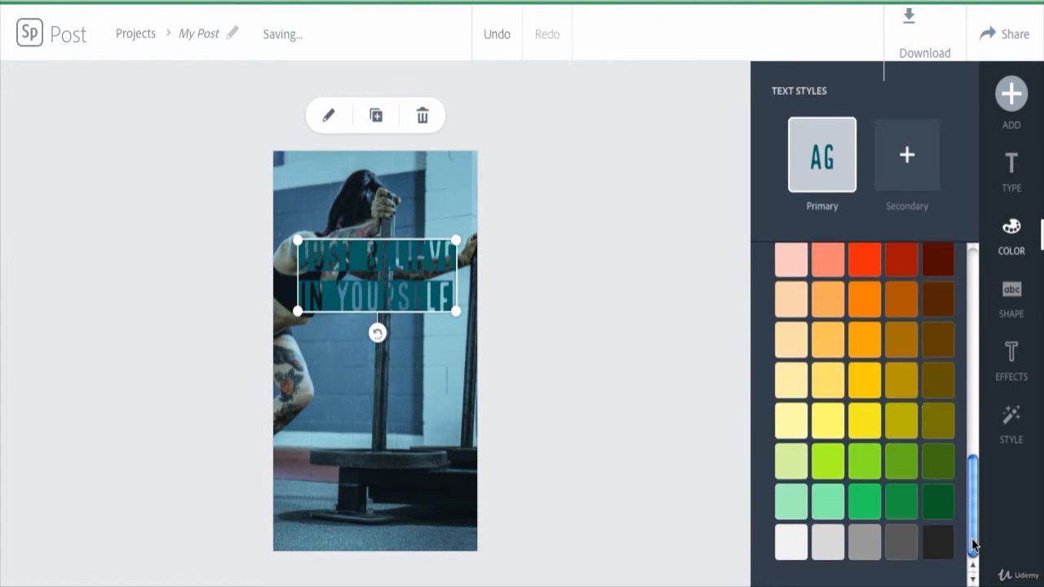
{"action": "left_click_drag", "start_coordinate": [973, 544], "coordinate": [974, 336]}
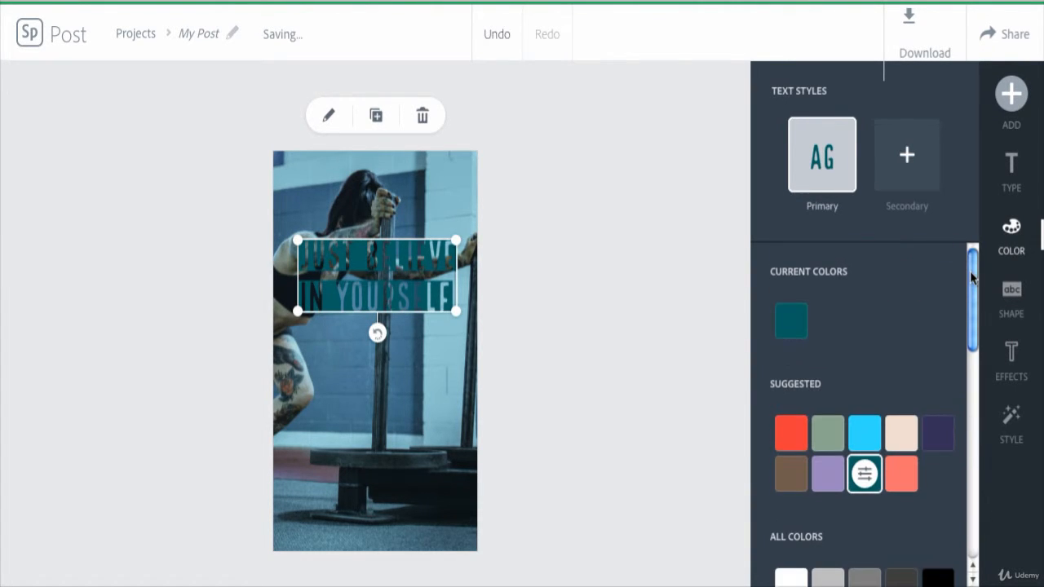
Customize the text color to white (#FFFFFF) and save it.
{"action": "left_click", "coordinate": [865, 477]}
{"action": "left_click", "coordinate": [785, 196]}
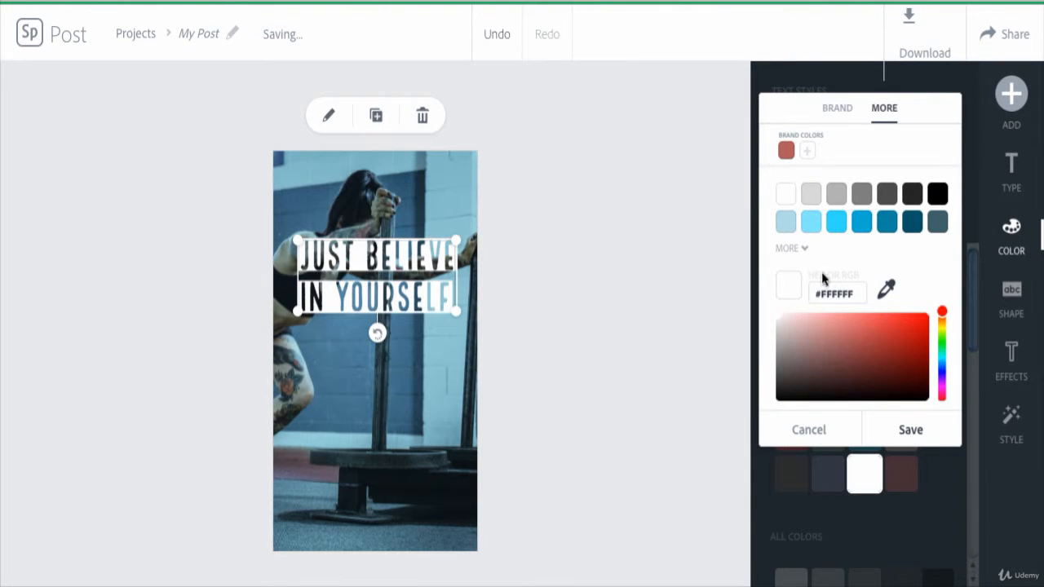
{"action": "left_click", "coordinate": [791, 248]}
{"action": "left_click", "coordinate": [902, 432]}
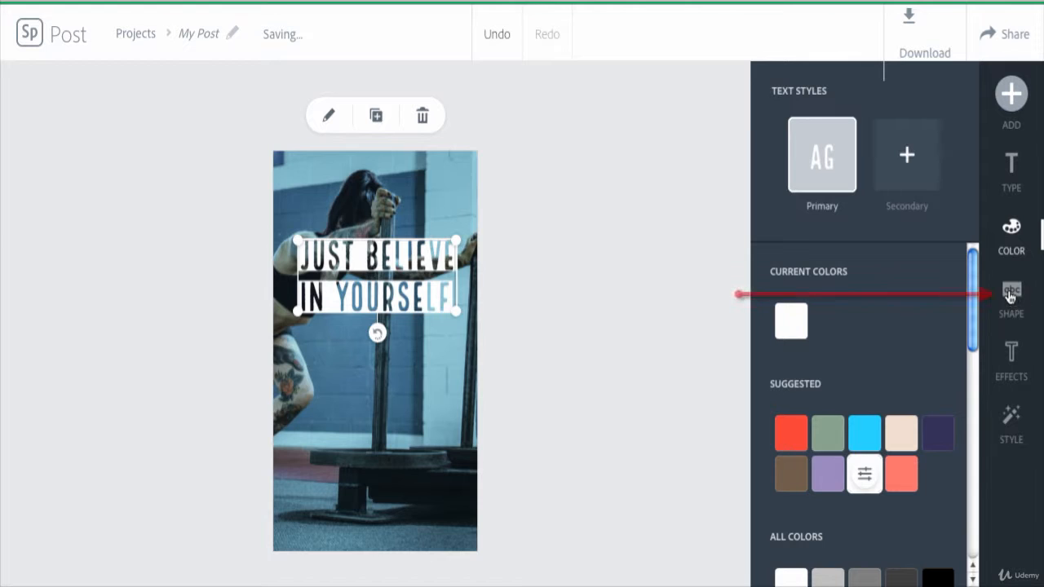
Try circle shapes behind the text, including the one with a dotted border and the one with a double-ring border.
{"action": "left_click", "coordinate": [1010, 292]}
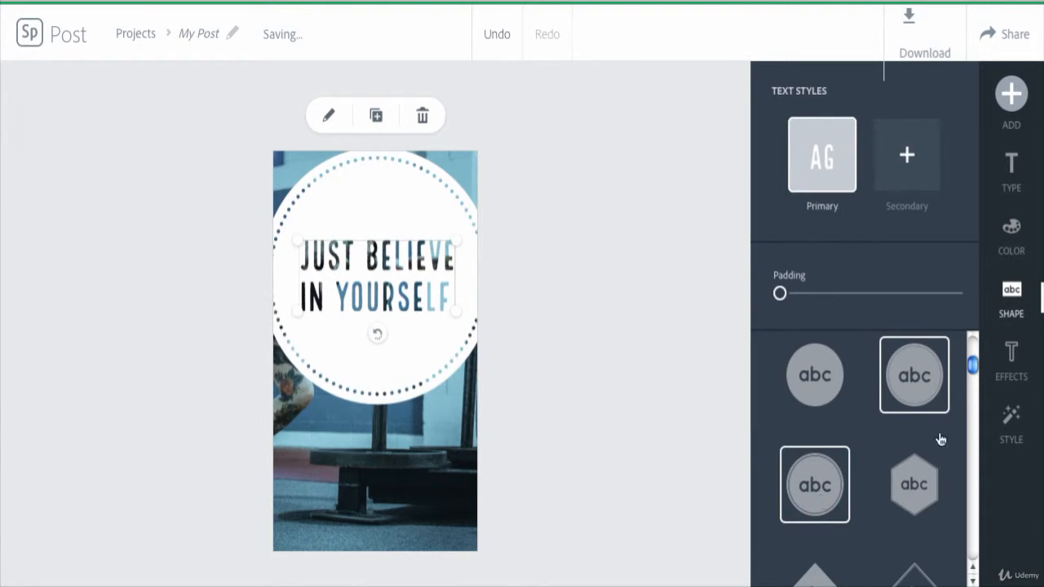
{"action": "left_click", "coordinate": [922, 401]}
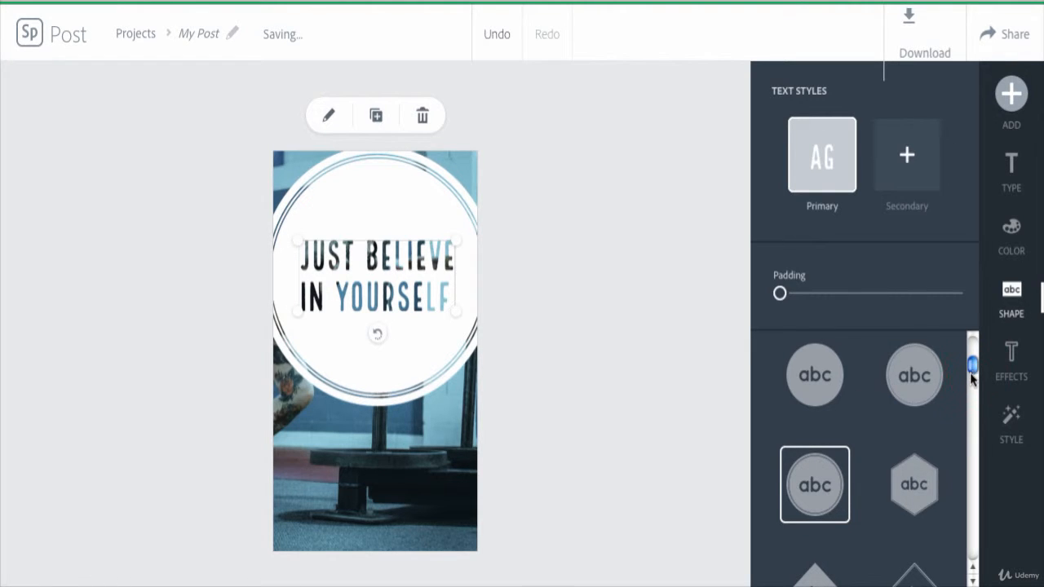
{"action": "left_click_drag", "start_coordinate": [972, 377], "coordinate": [972, 389]}
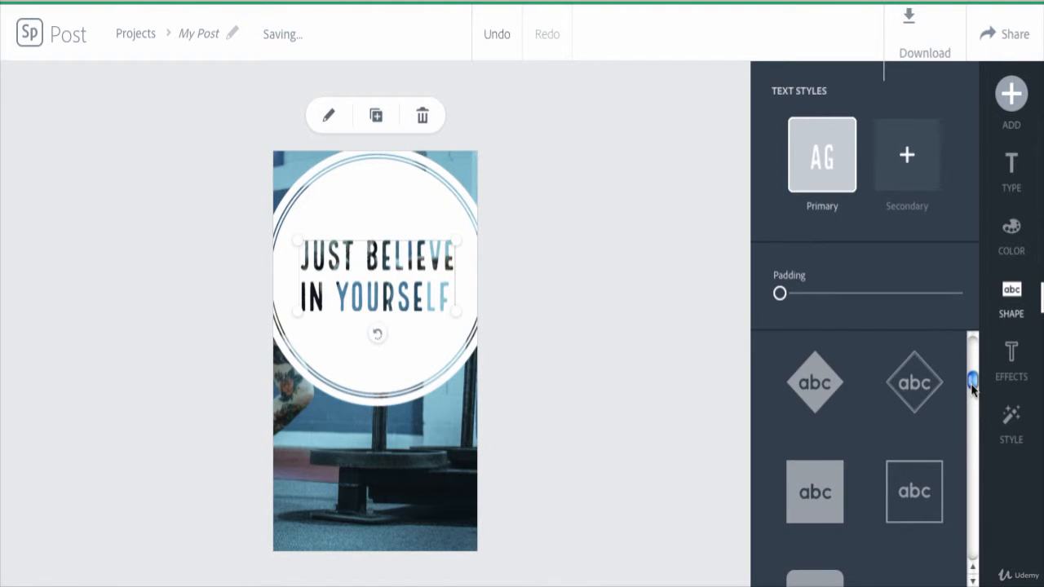
Try larger padding on the circle, reset it to the minimum, and replace the circle with a solid full-width band.
{"action": "left_click", "coordinate": [873, 299]}
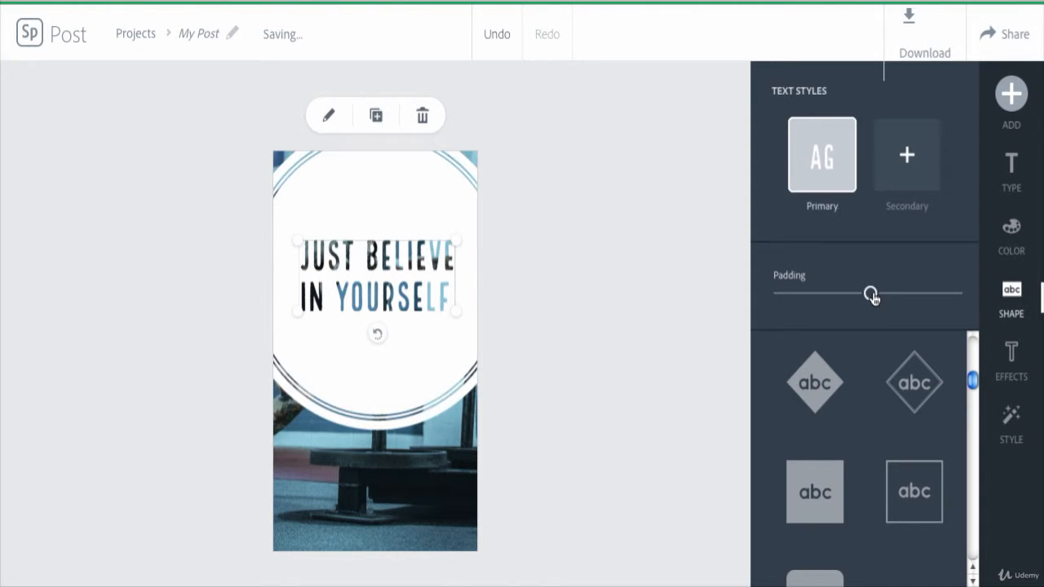
{"action": "left_click", "coordinate": [772, 296]}
{"action": "left_click_drag", "start_coordinate": [973, 381], "coordinate": [974, 417]}
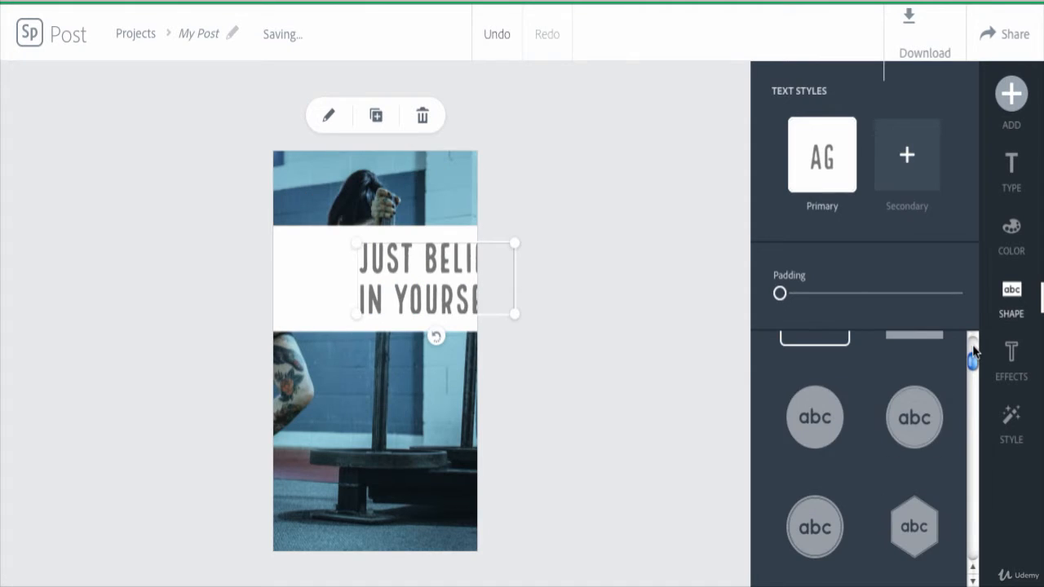
Replace the full-width band with separate bars behind each text line and move the text to the horizontal center of the photo.
{"action": "left_click_drag", "start_coordinate": [974, 350], "coordinate": [974, 346]}
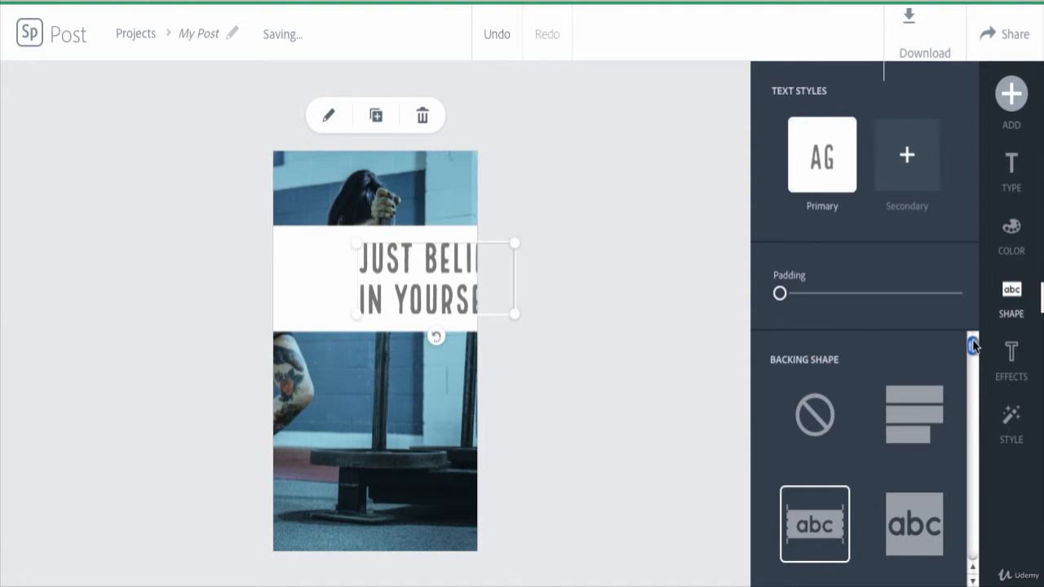
{"action": "left_click", "coordinate": [825, 420]}
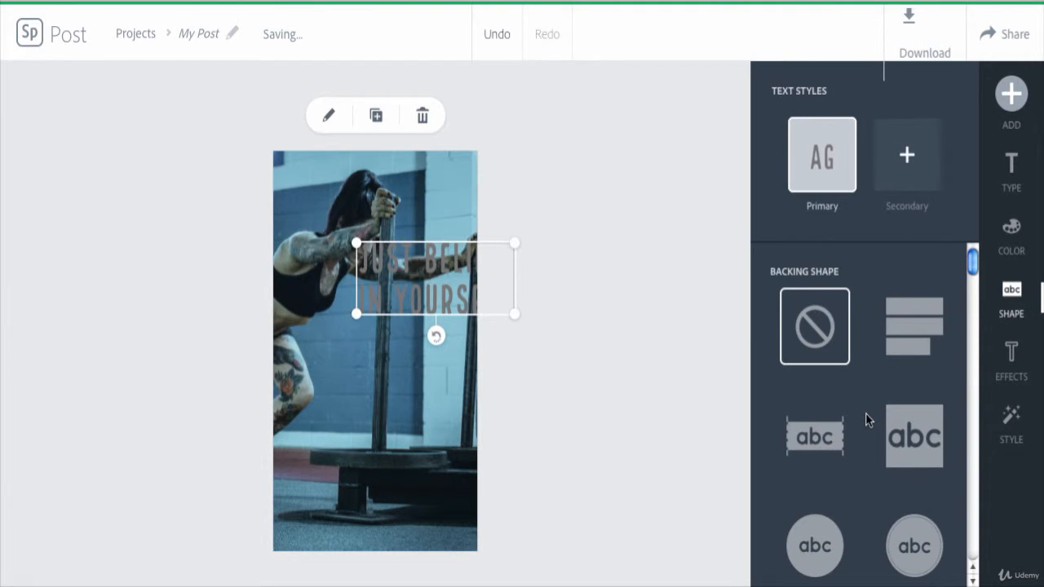
{"action": "left_click", "coordinate": [903, 320]}
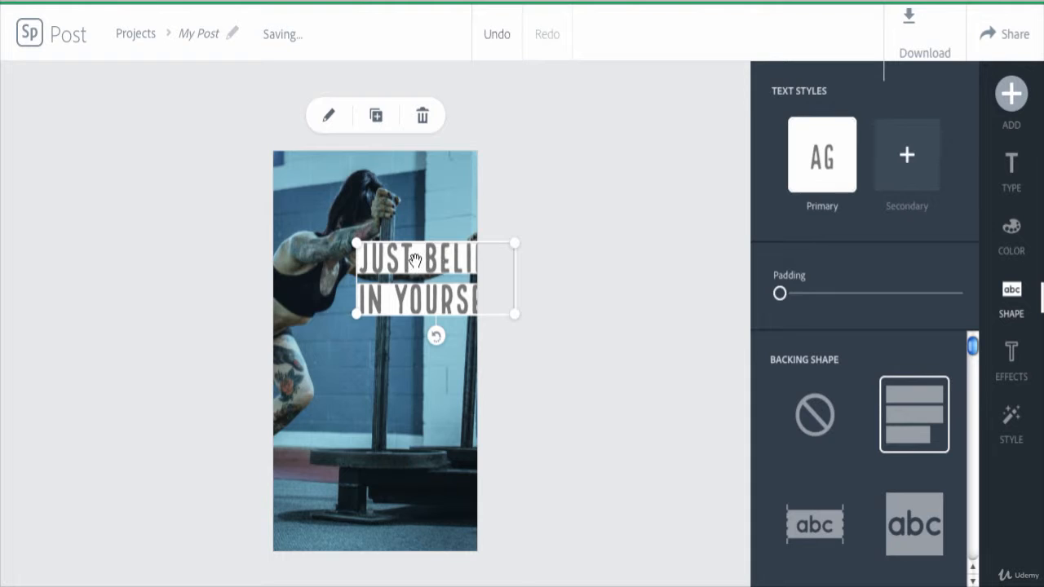
{"action": "left_click_drag", "start_coordinate": [416, 260], "coordinate": [356, 261]}
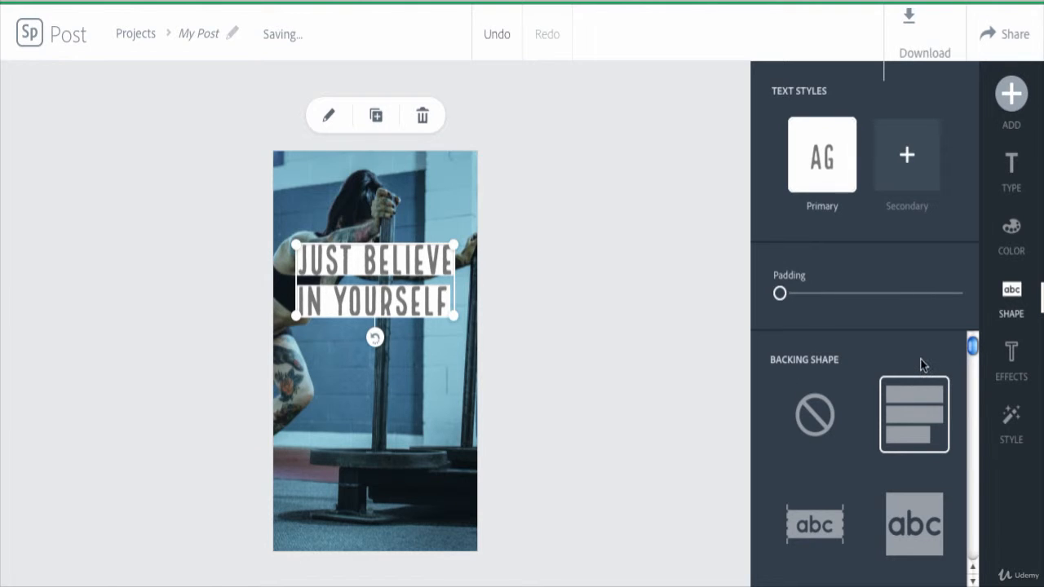
Try the Shadow effect on the text with a shorter shadow distance.
{"action": "left_click", "coordinate": [1009, 353]}
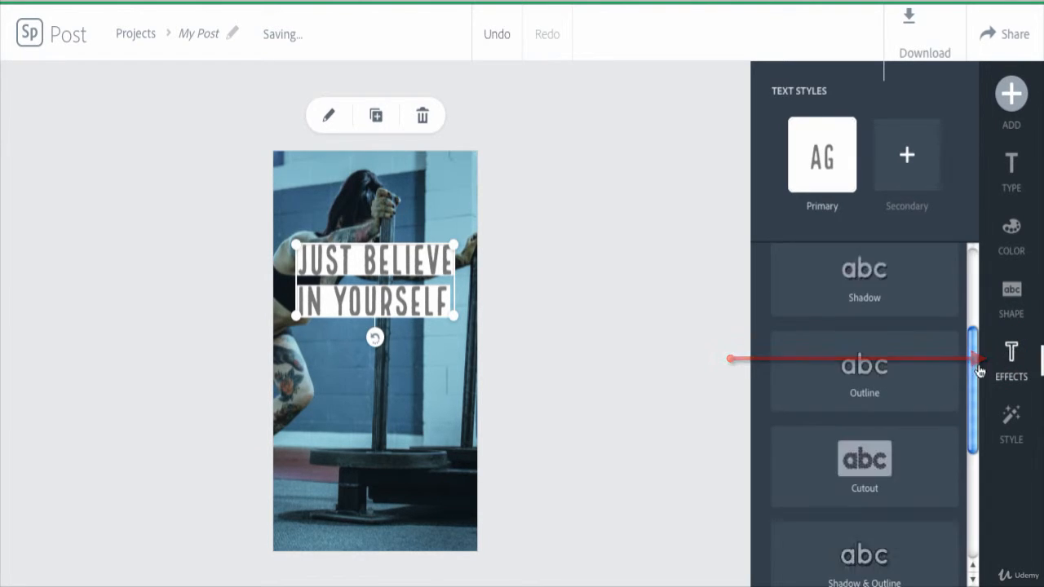
{"action": "left_click", "coordinate": [876, 448]}
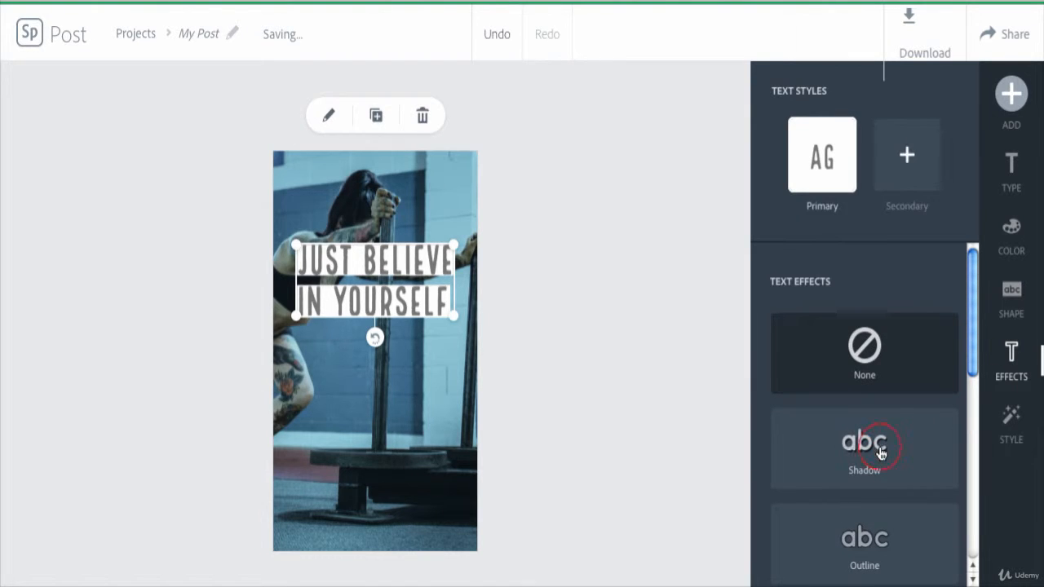
{"action": "left_click_drag", "start_coordinate": [976, 355], "coordinate": [973, 375]}
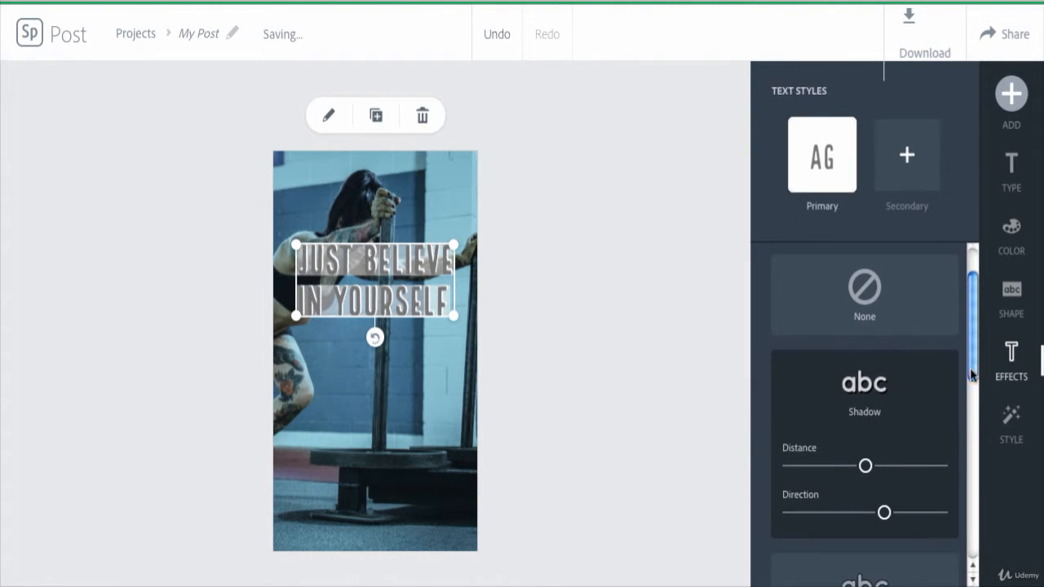
{"action": "left_click", "coordinate": [837, 467]}
Try the Cutout and Cutout & Outline effects on the text.
{"action": "left_click_drag", "start_coordinate": [973, 327], "coordinate": [969, 426]}
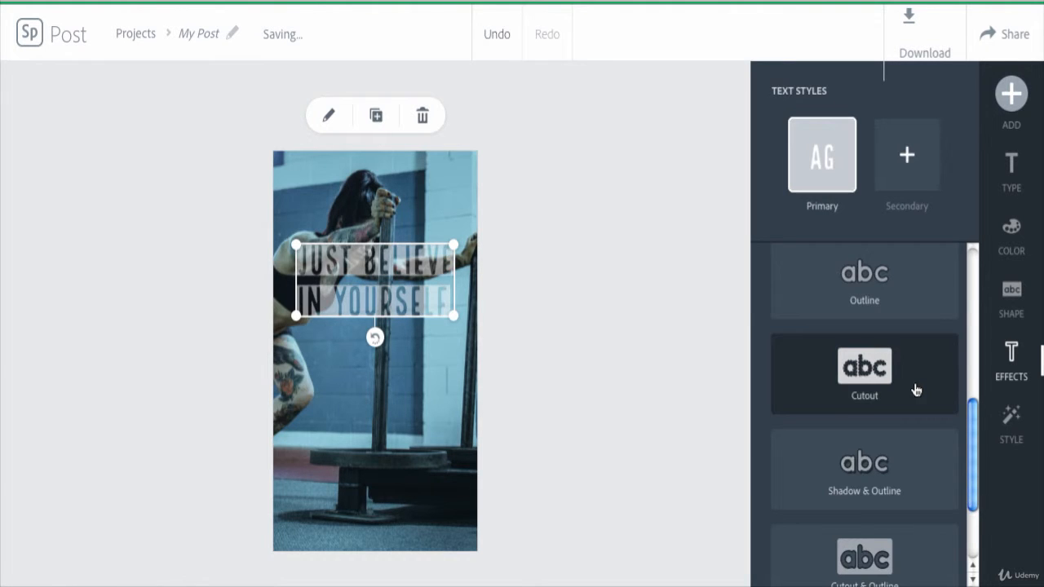
{"action": "scroll", "coordinate": [915, 392], "scroll_direction": "down", "scroll_amount": 2}
{"action": "left_click", "coordinate": [914, 453]}
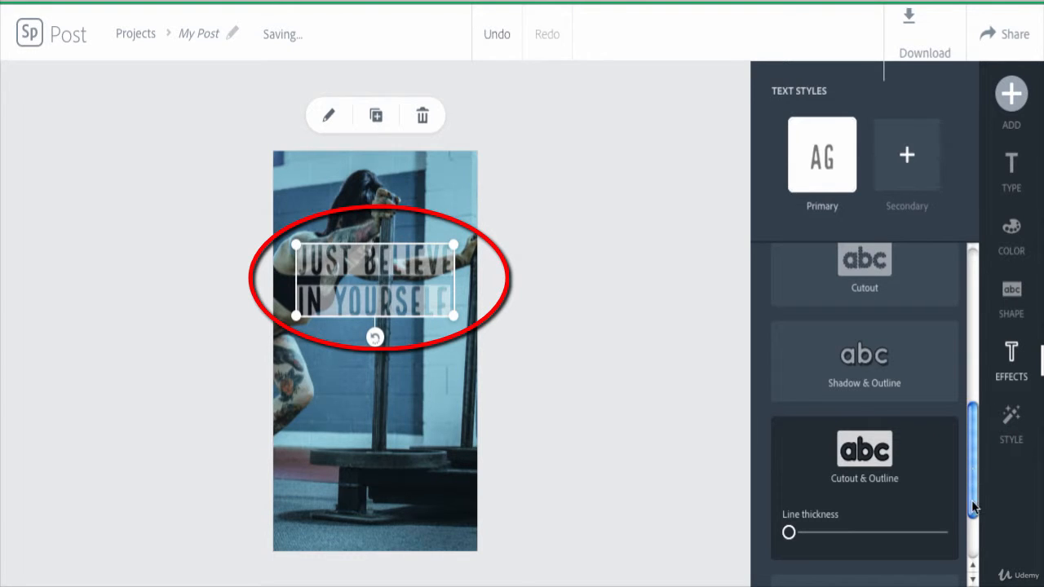
{"action": "left_click_drag", "start_coordinate": [971, 500], "coordinate": [970, 521]}
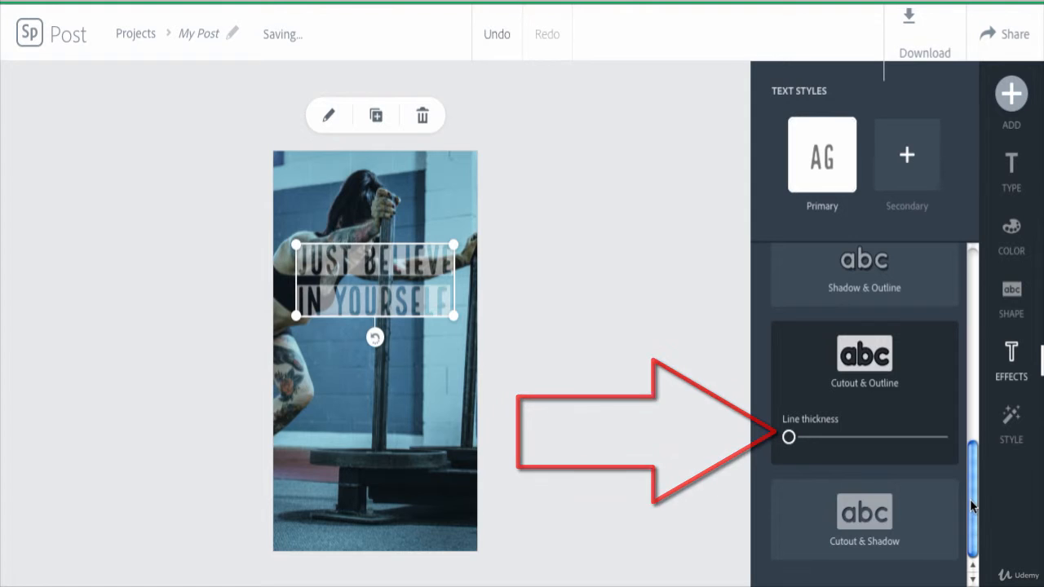
Remove the cutout effect from the text and apply the Shadow effect.
{"action": "left_click_drag", "start_coordinate": [969, 472], "coordinate": [968, 290]}
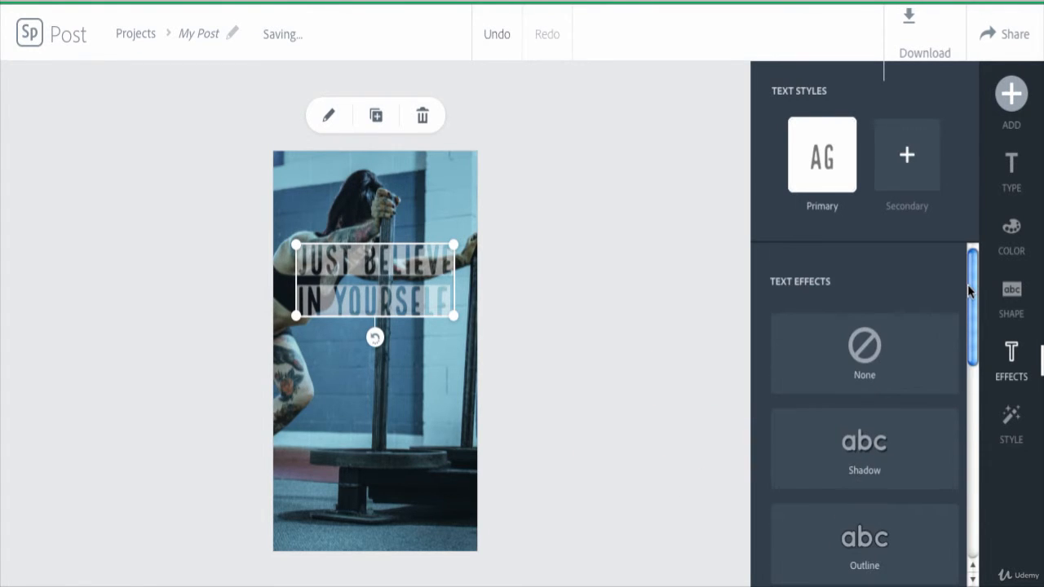
{"action": "left_click", "coordinate": [907, 370]}
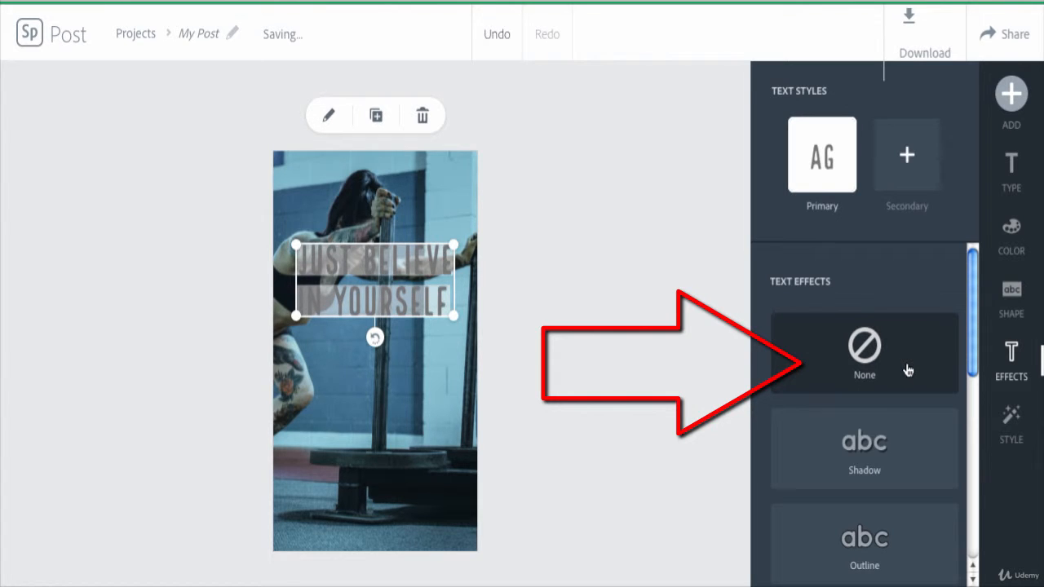
{"action": "left_click", "coordinate": [907, 441]}
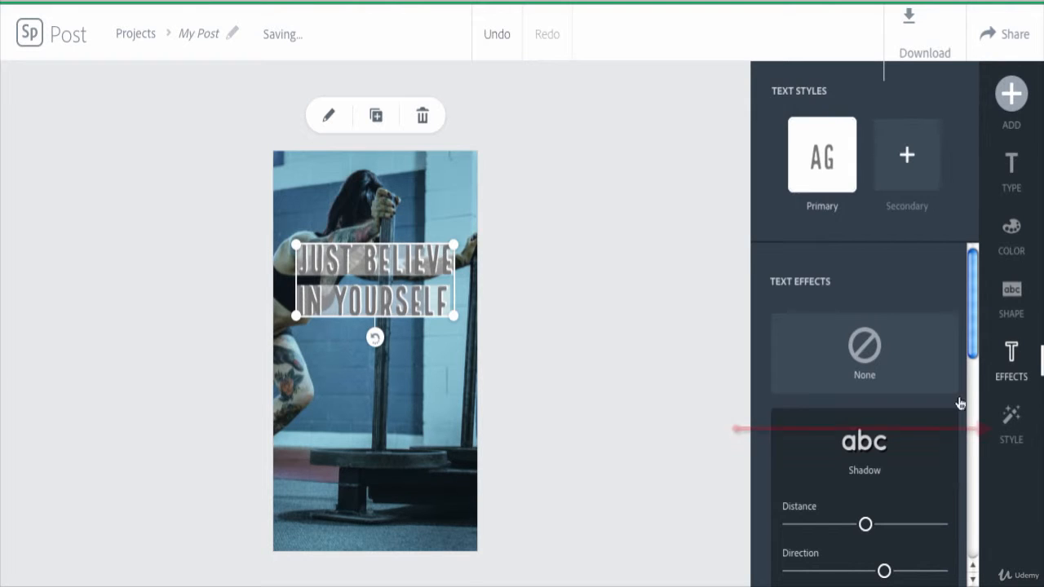
Restyle the text with a suggested design that has tan Bebas Neue lettering on a black backing.
{"action": "left_click", "coordinate": [1011, 417]}
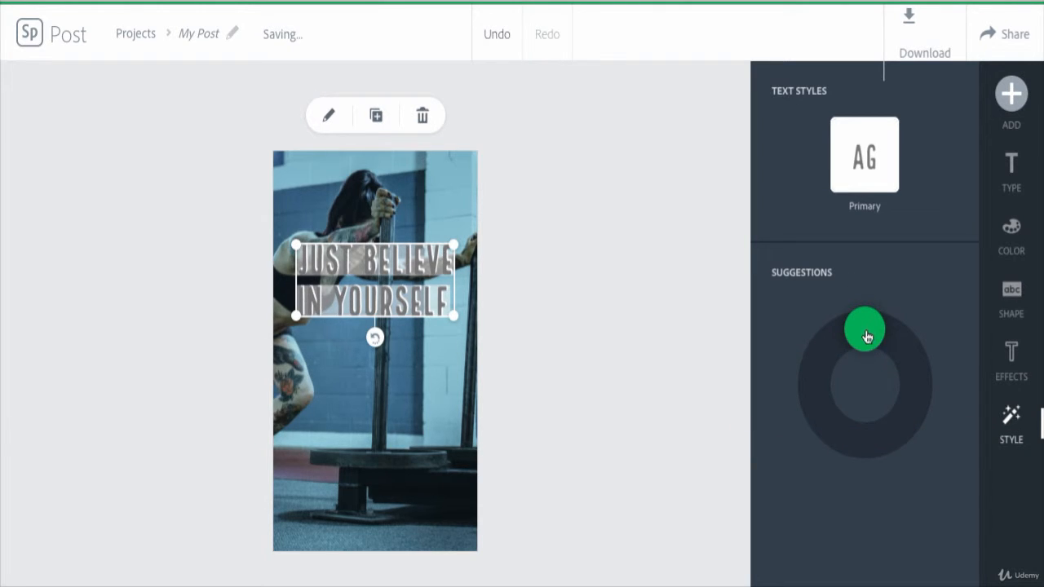
{"action": "left_click_drag", "start_coordinate": [867, 335], "coordinate": [902, 366]}
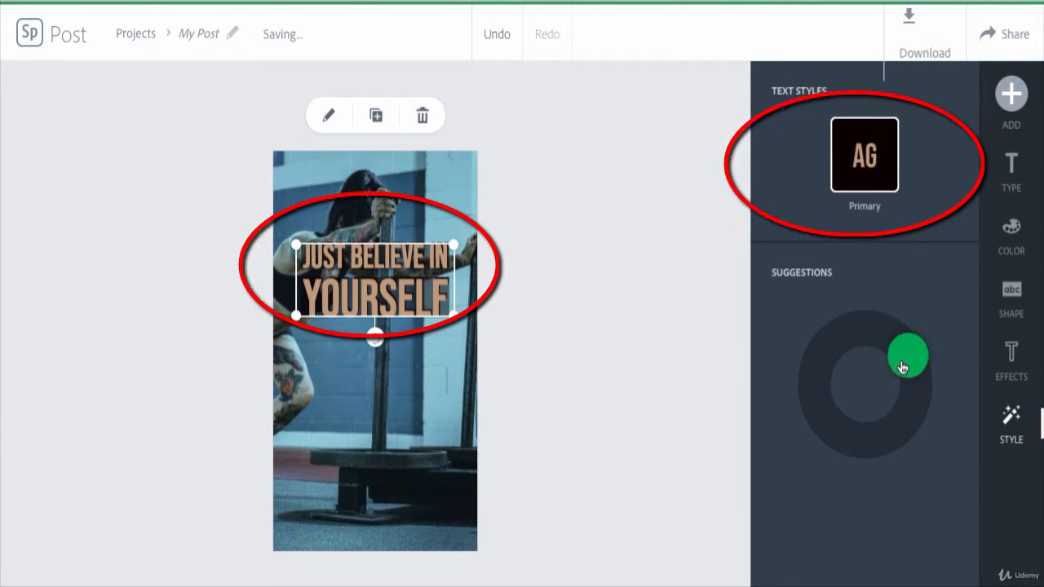
{"action": "left_click", "coordinate": [867, 151]}
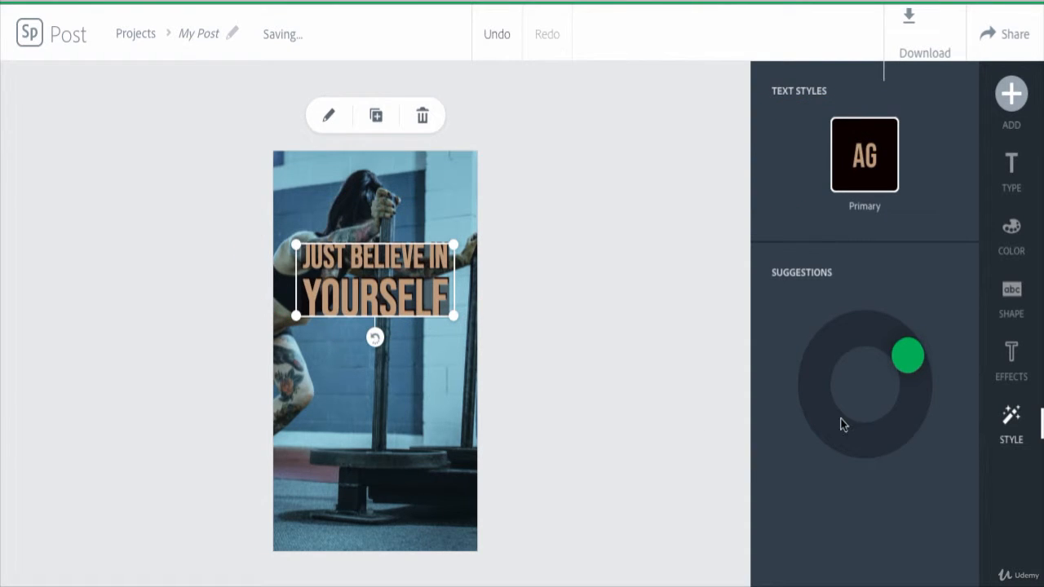
Add a secondary text style and extend it over the words "JUST BELIEVE IN".
{"action": "left_click", "coordinate": [1009, 364]}
{"action": "left_click", "coordinate": [1023, 292]}
{"action": "left_click", "coordinate": [1011, 230]}
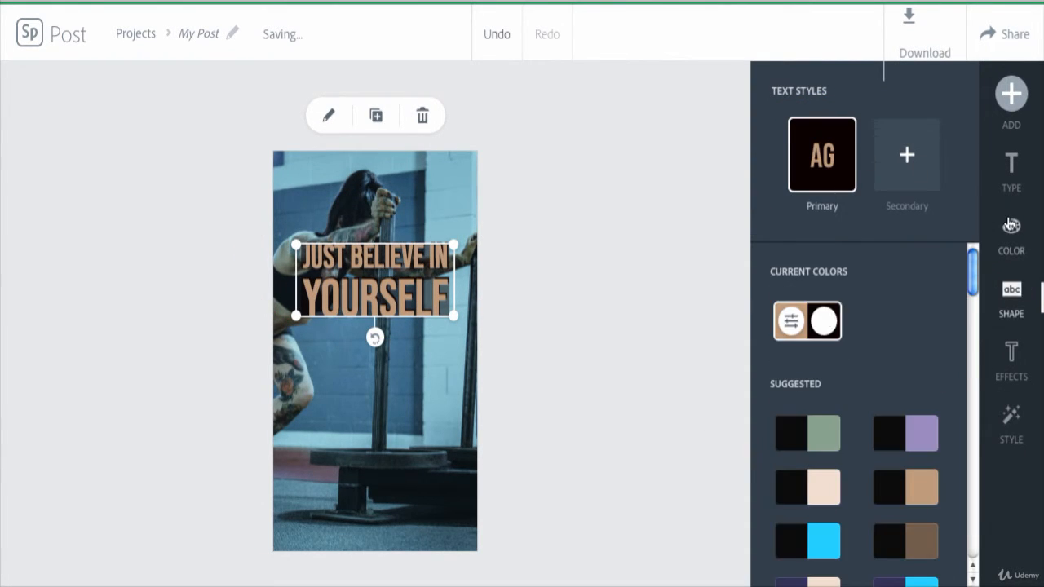
{"action": "left_click", "coordinate": [1011, 167]}
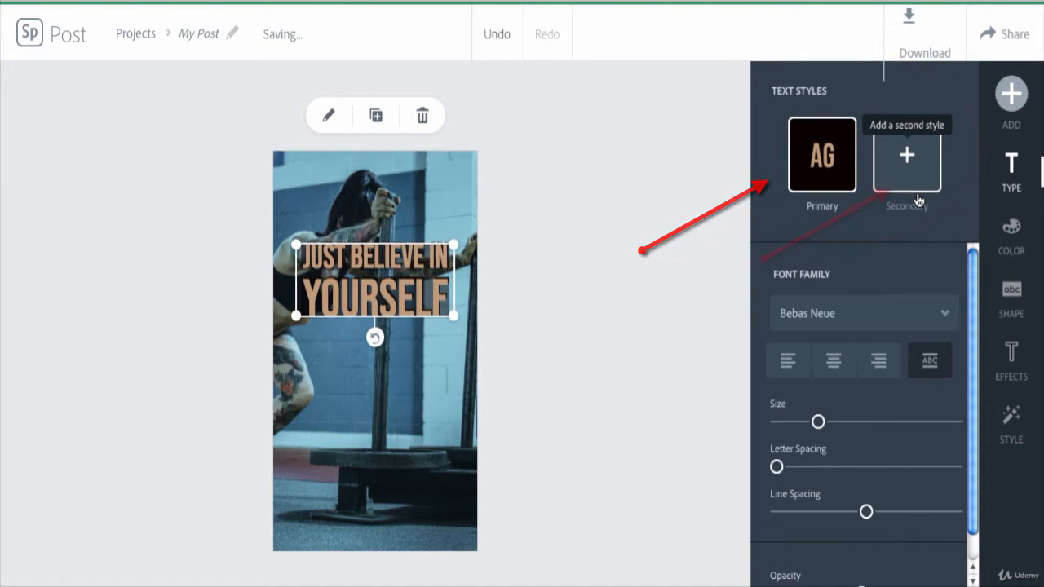
{"action": "left_click", "coordinate": [926, 219]}
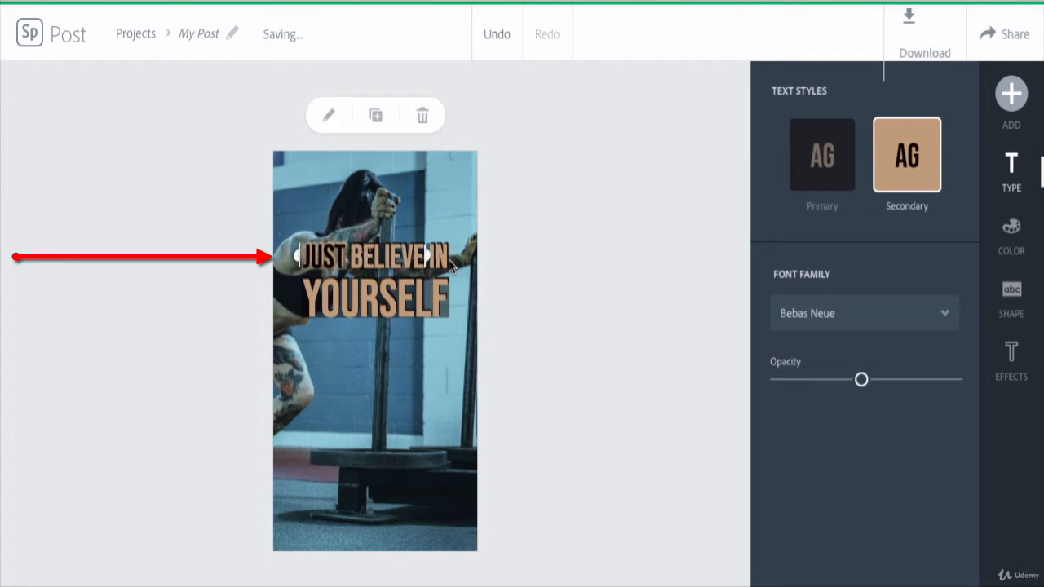
{"action": "left_click", "coordinate": [413, 257], "text": "shift"}
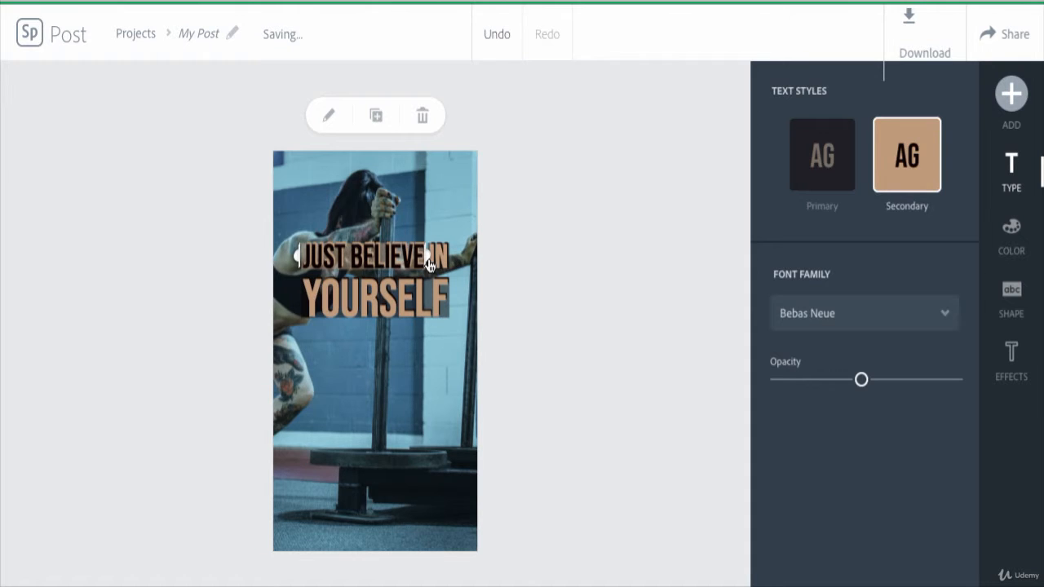
{"action": "left_click", "coordinate": [465, 262], "text": "shift"}
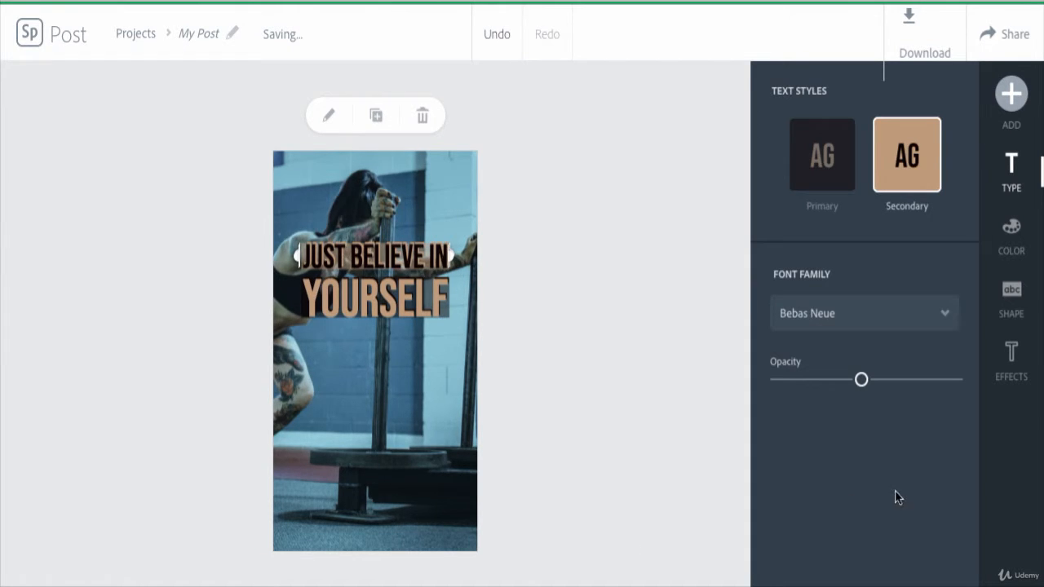
Recolor the secondary style with the suggested black and purple combination.
{"action": "left_click", "coordinate": [1015, 244]}
{"action": "left_click", "coordinate": [1019, 259]}
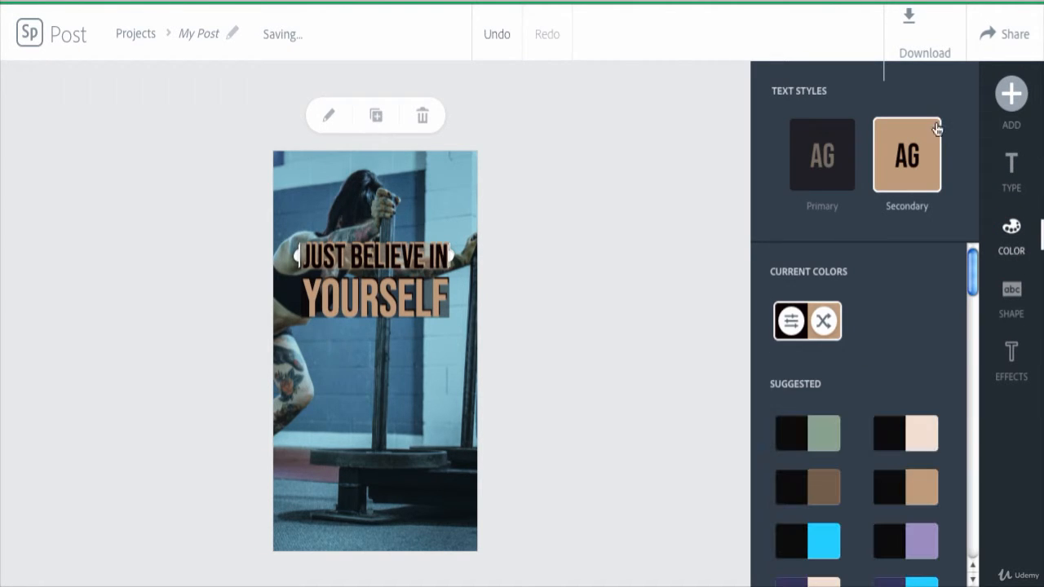
{"action": "left_click", "coordinate": [915, 540]}
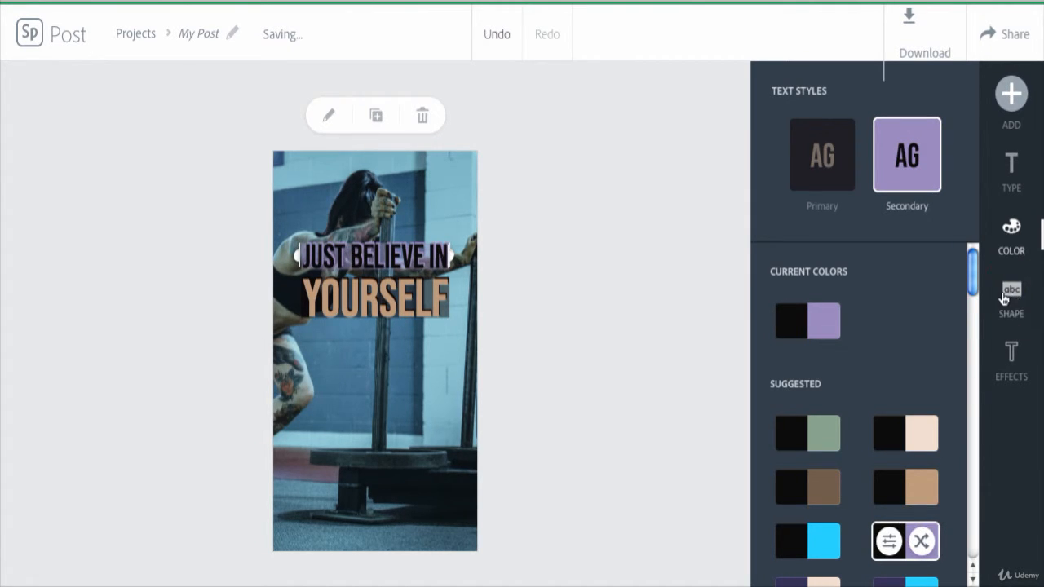
Try the rounded solid and the outlined square backing shapes on the secondary style and check its text effects.
{"action": "left_click", "coordinate": [1004, 299]}
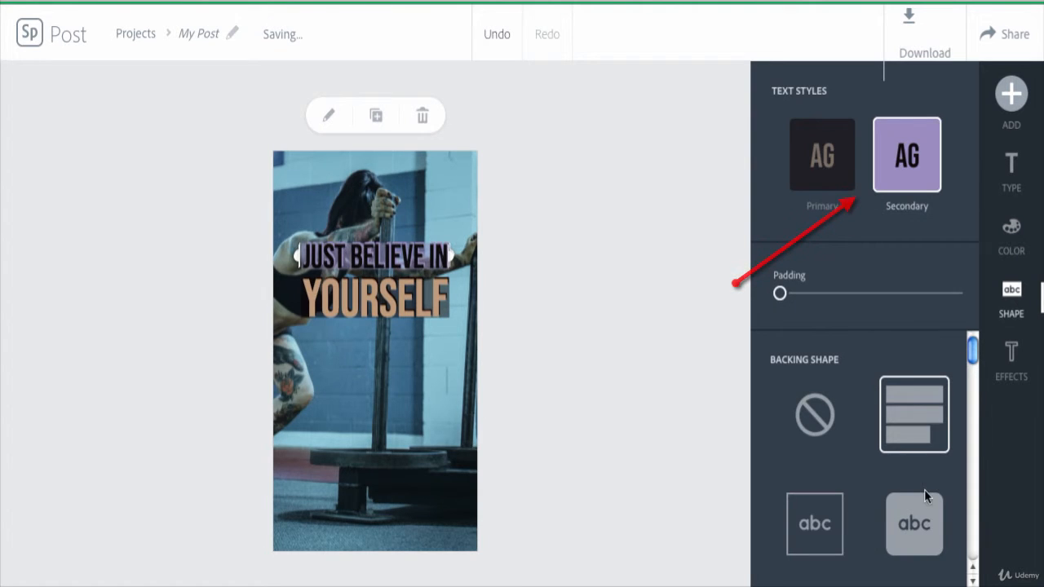
{"action": "left_click", "coordinate": [910, 534]}
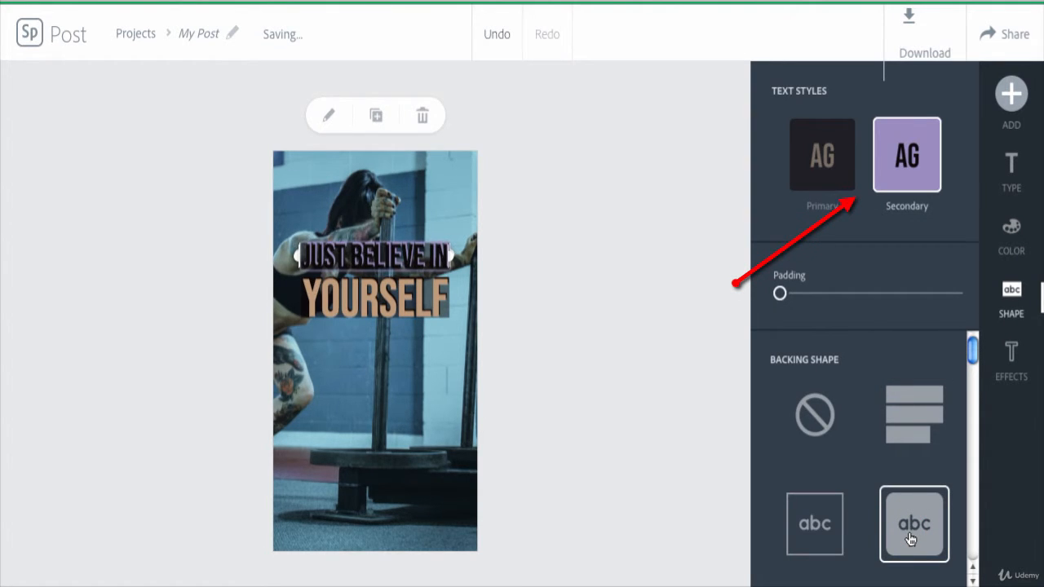
{"action": "left_click", "coordinate": [825, 526]}
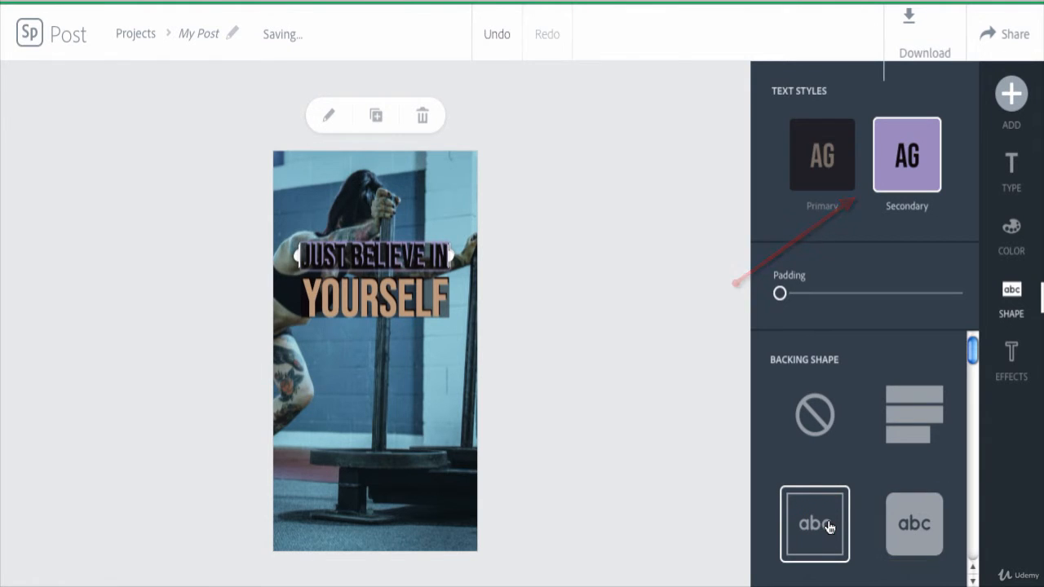
{"action": "left_click", "coordinate": [1013, 390]}
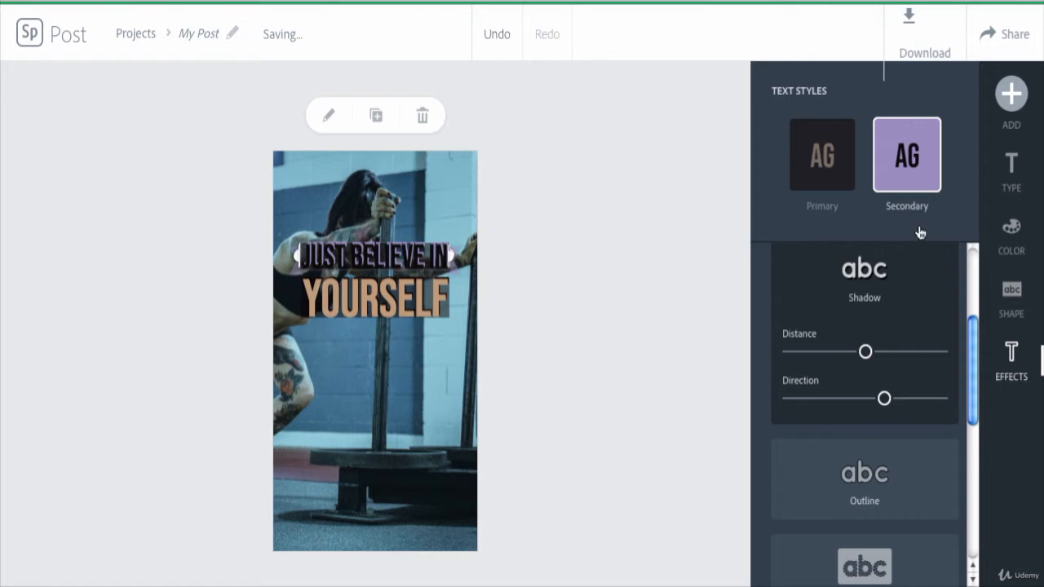
Switch to the primary style and back, and delete the secondary text style.
{"action": "left_click", "coordinate": [838, 161]}
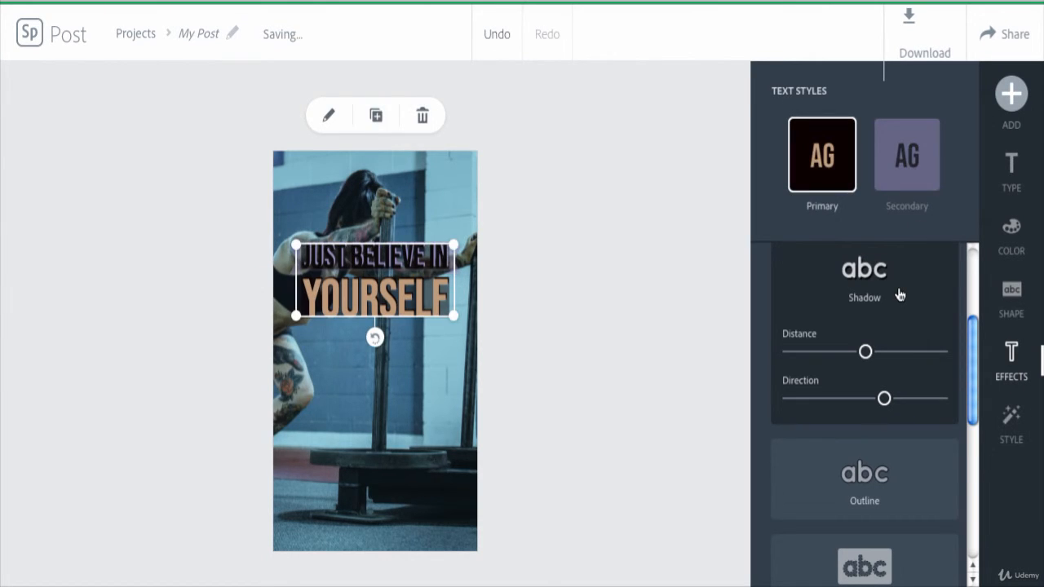
{"action": "left_click", "coordinate": [921, 161]}
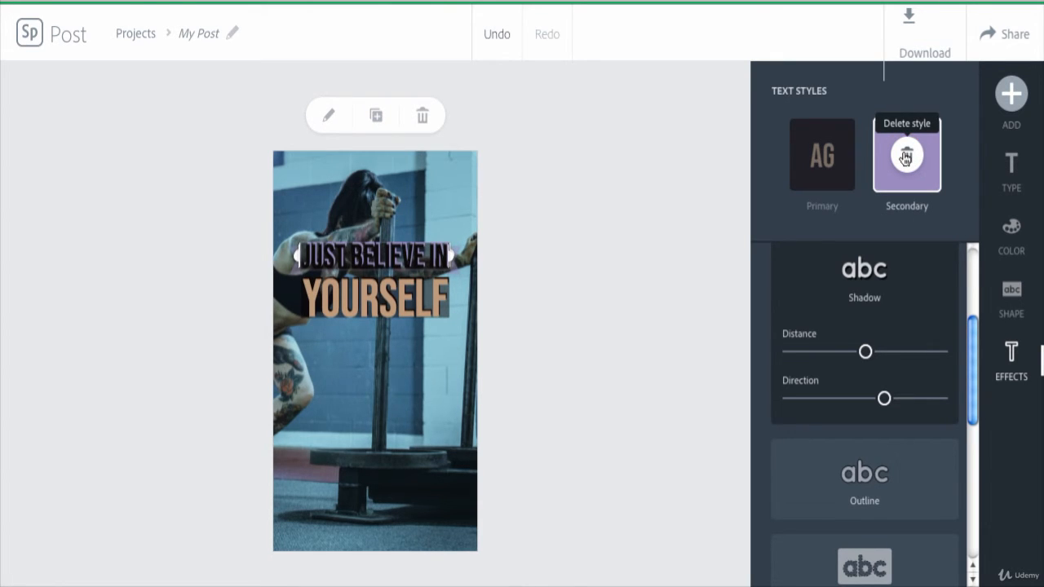
{"action": "left_click", "coordinate": [905, 158]}
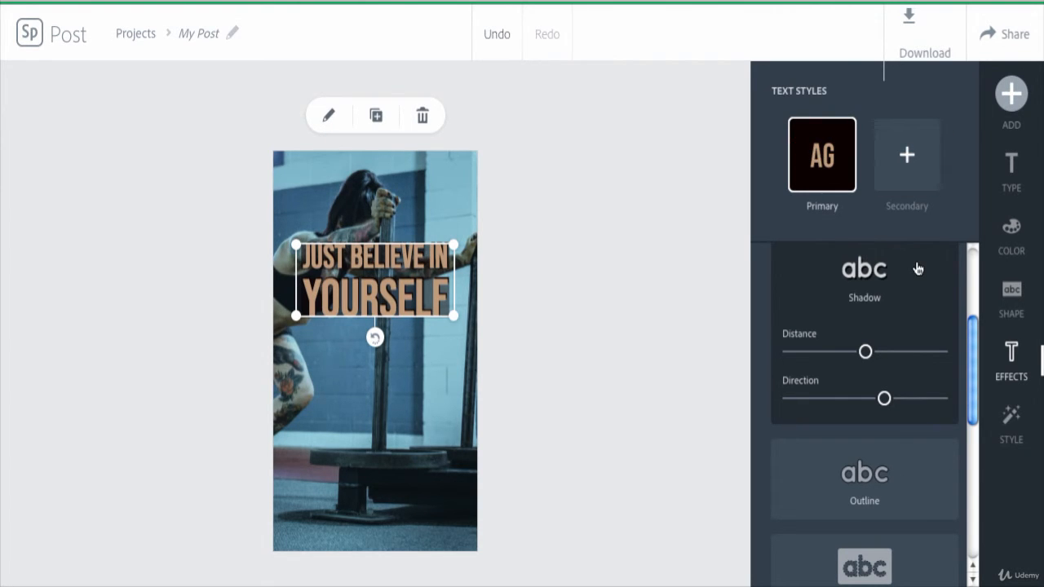
Turn the style suggestion wheel one notch clockwise for another design of the primary text.
{"action": "left_click", "coordinate": [1010, 423]}
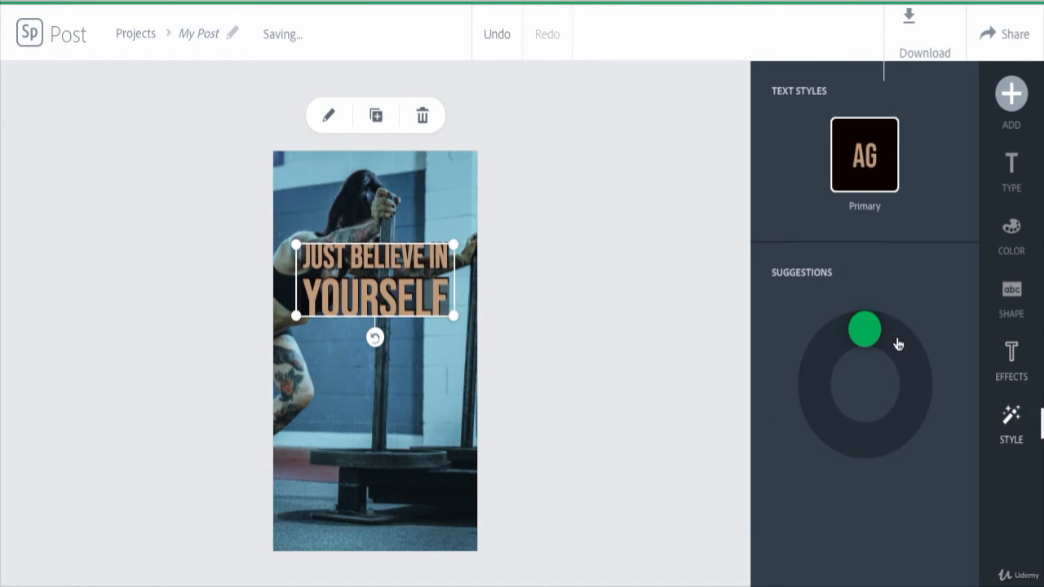
{"action": "mouse_move", "coordinate": [872, 336]}
{"action": "left_mouse_down"}
{"action": "mouse_move", "coordinate": [892, 340]}
{"action": "mouse_move", "coordinate": [906, 365]}
{"action": "left_mouse_up"}
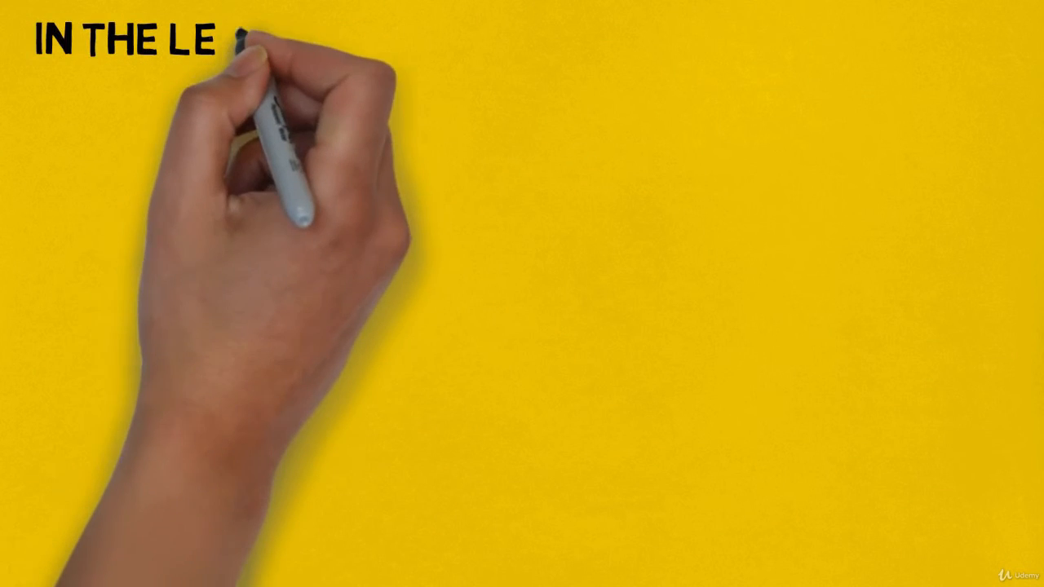